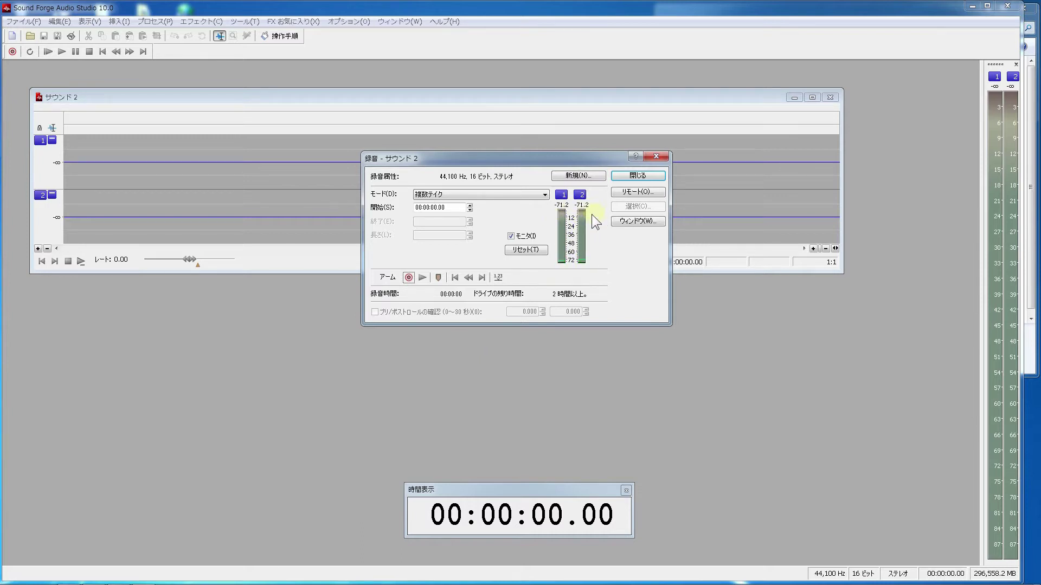
Record a take about 5 seconds long into the empty sound, stop it and close the recording dialog.
click(407, 278)
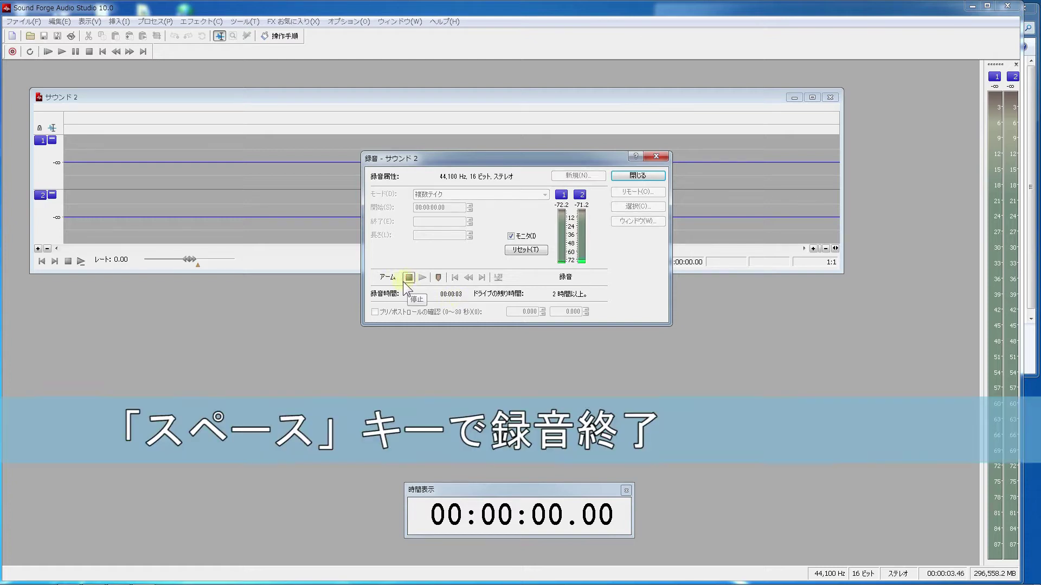
key(space)
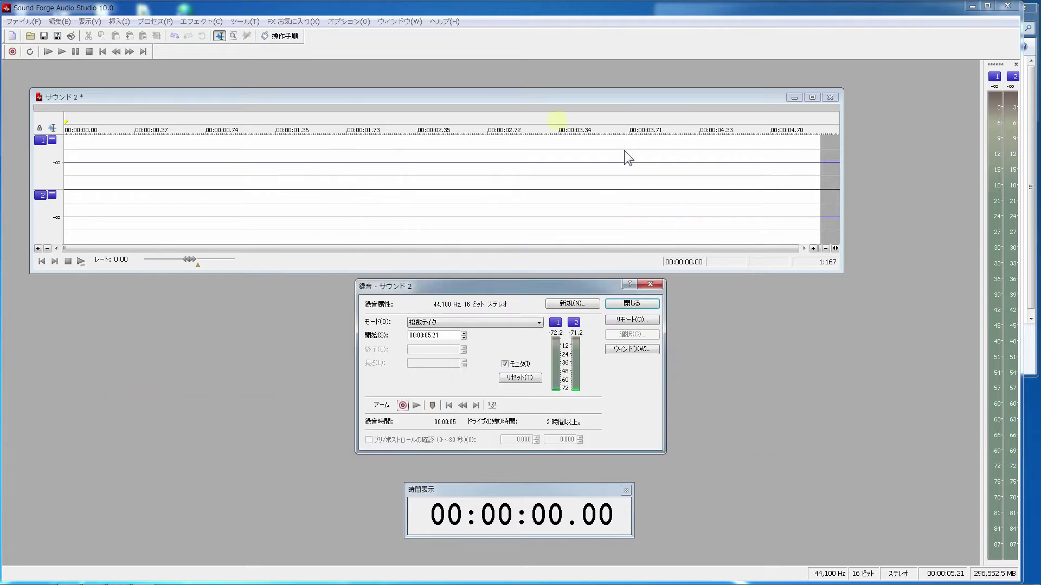
click(630, 303)
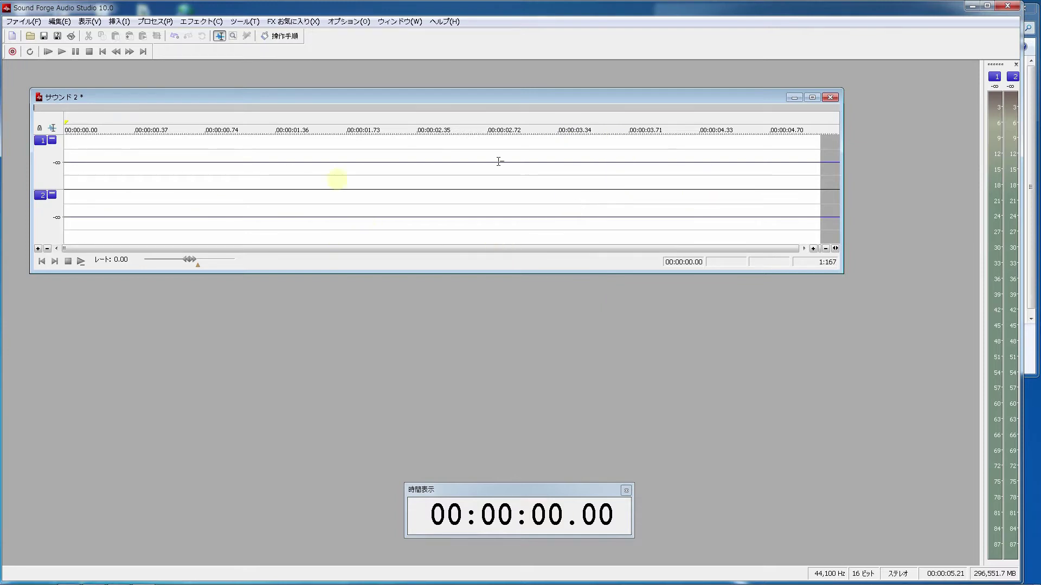
Close the newly recorded sound without saving it.
click(830, 97)
click(520, 244)
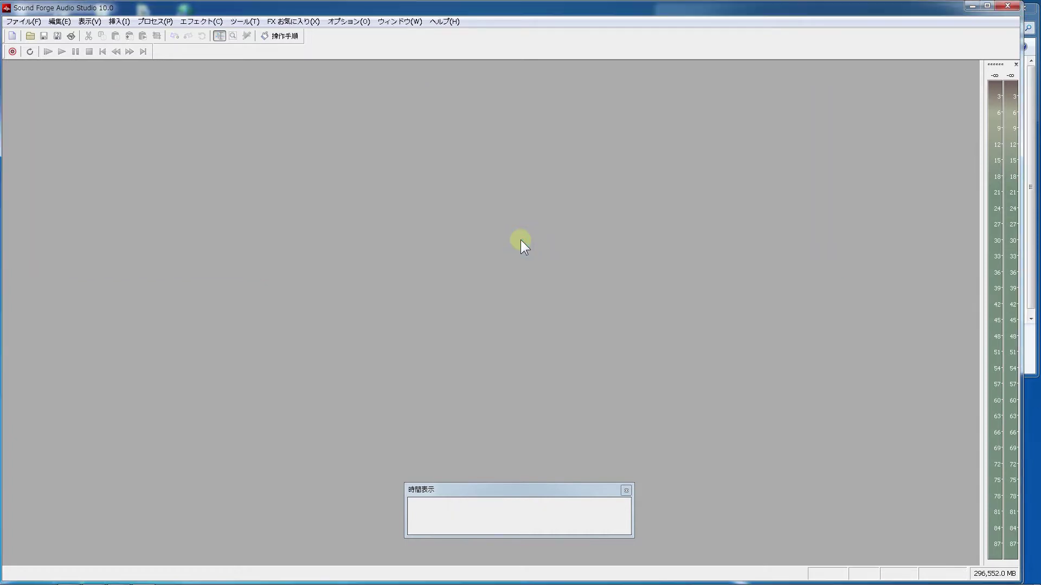
Open the audio file マイクテスト.wav for editing from its folder window.
click(24, 20)
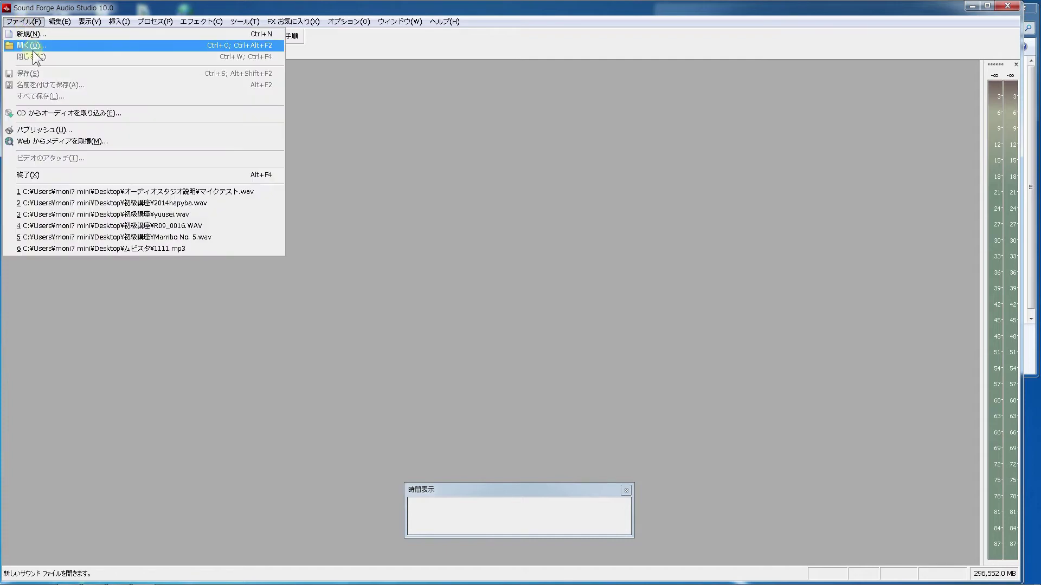
click(86, 112)
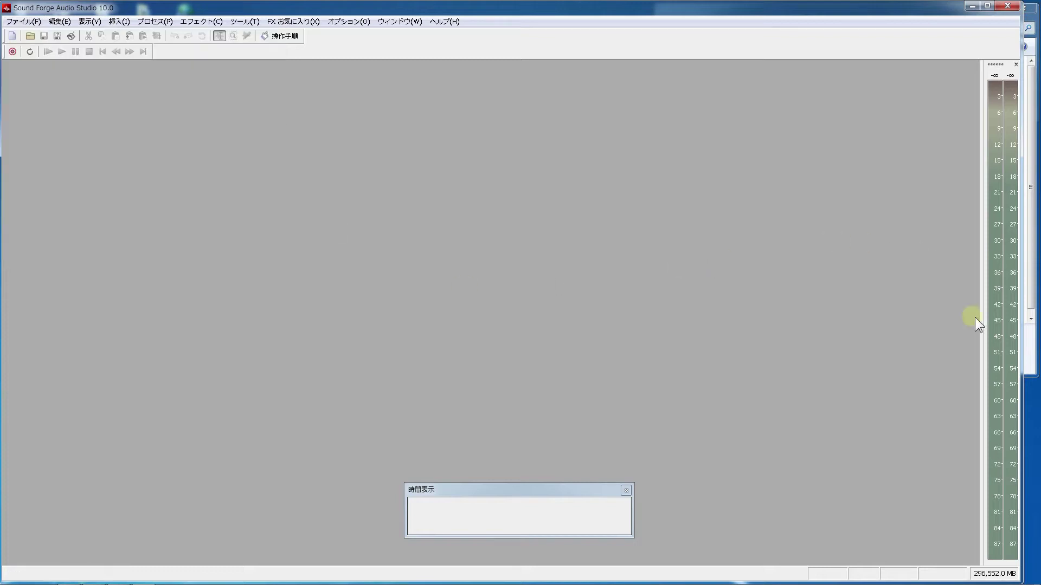
click(1032, 306)
drag(783, 288, 456, 211)
click(496, 321)
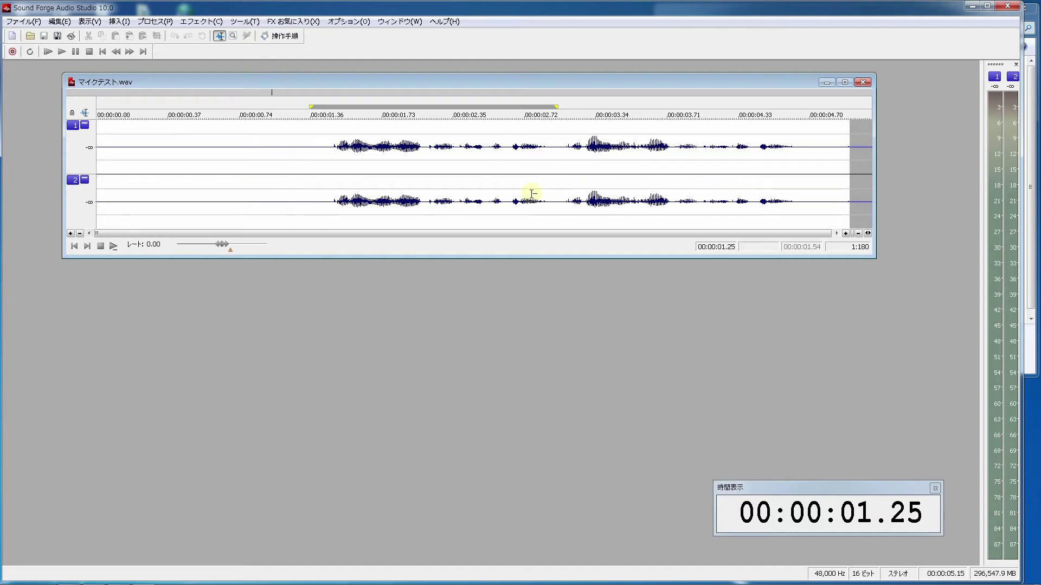
Examine the waveform of マイクテスト.wav in close-up around the 2.17 and 2.40 second positions and at full length.
click(465, 172)
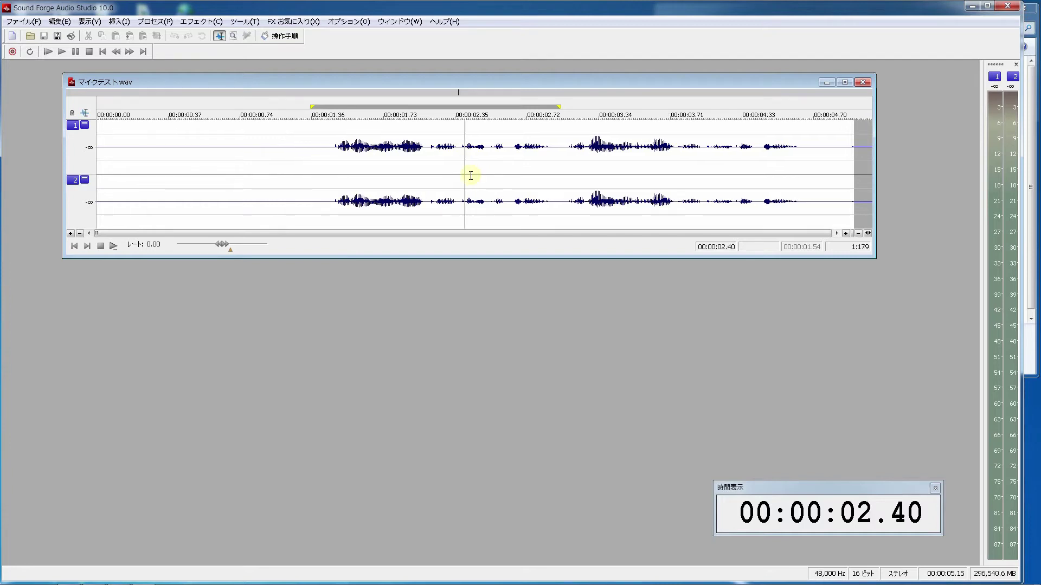
scroll(471, 175, up, 1)
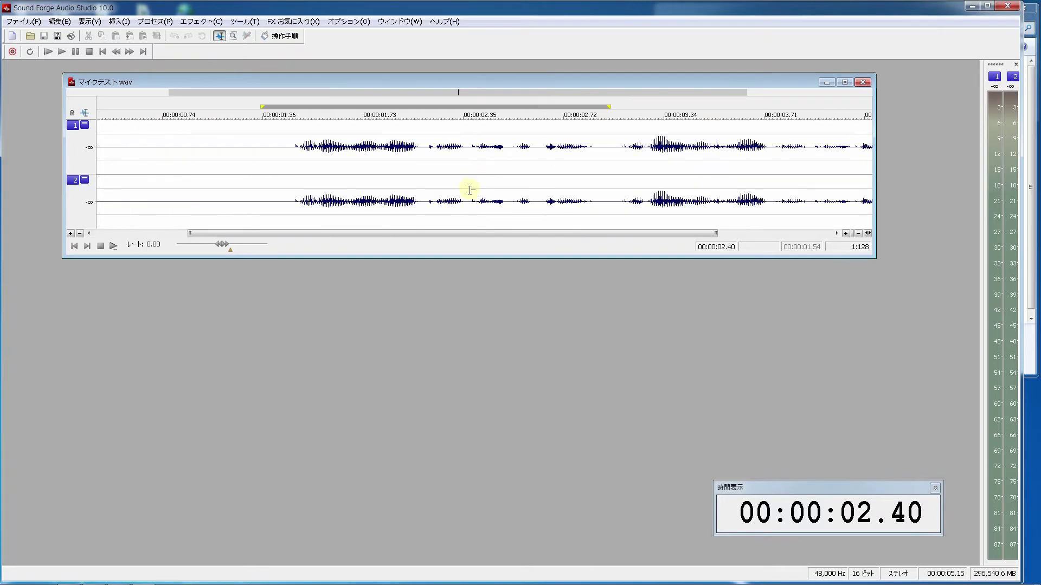
scroll(470, 190, down, 1)
click(421, 169)
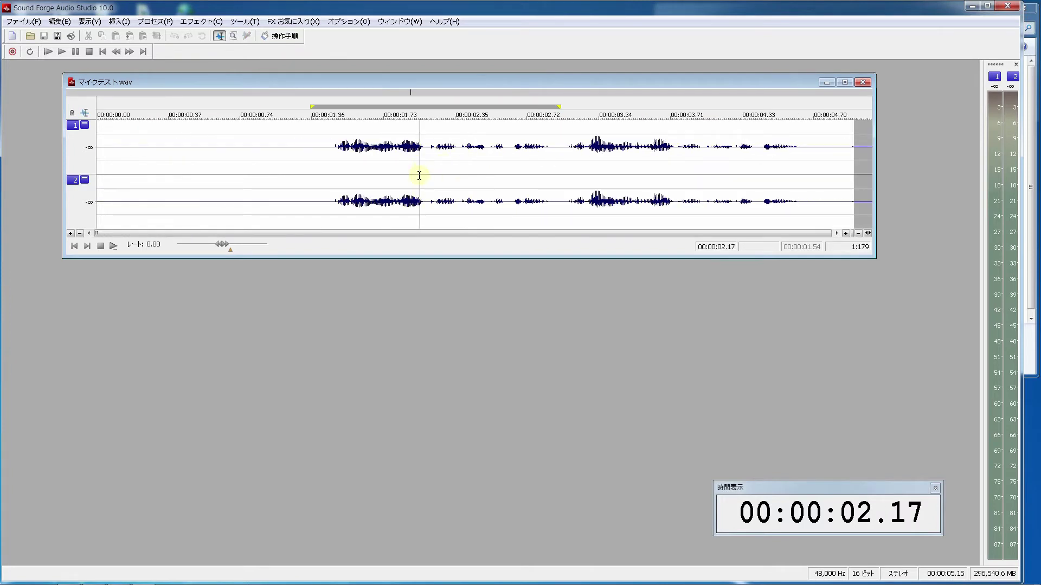
scroll(423, 184, up, 4)
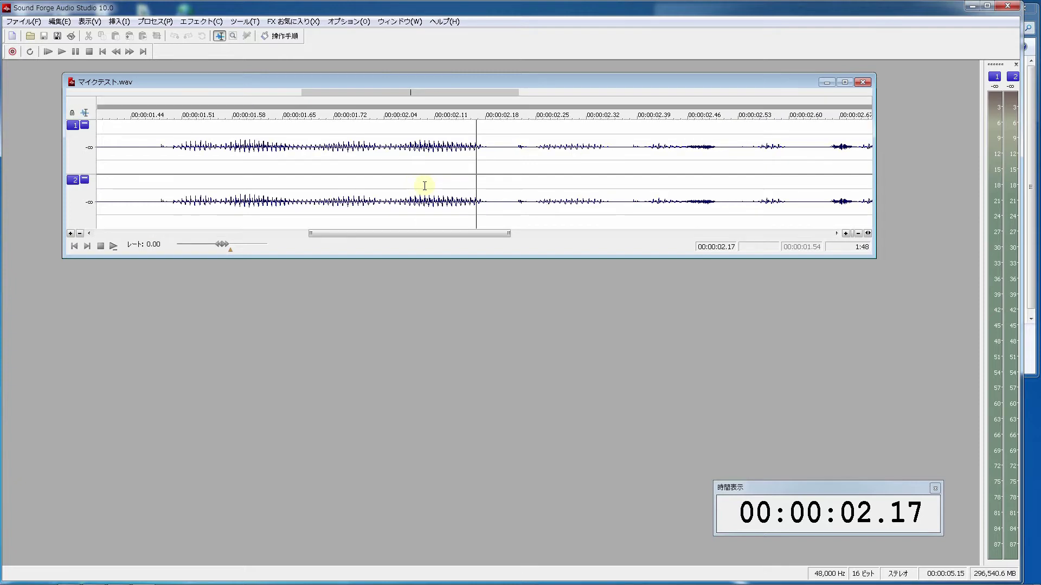
scroll(424, 186, down, 4)
scroll(425, 185, up, 4)
scroll(426, 187, down, 4)
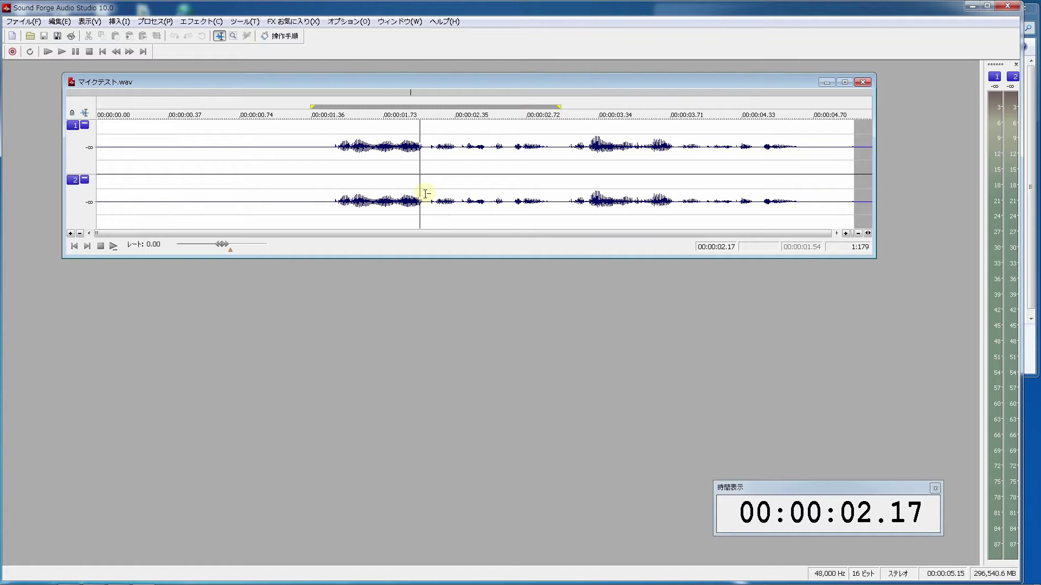
click(161, 23)
mouse_move(201, 27)
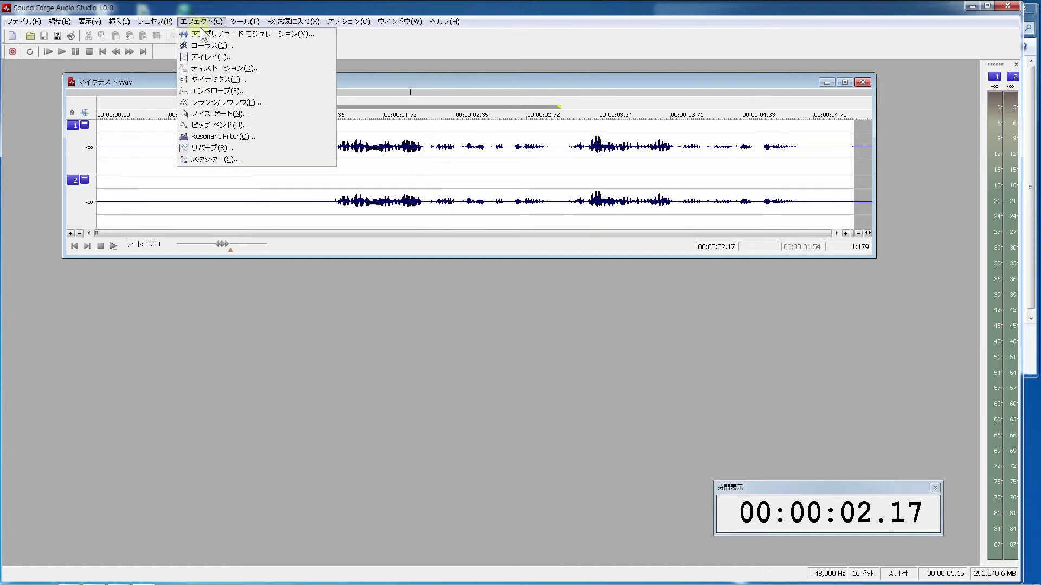
click(287, 226)
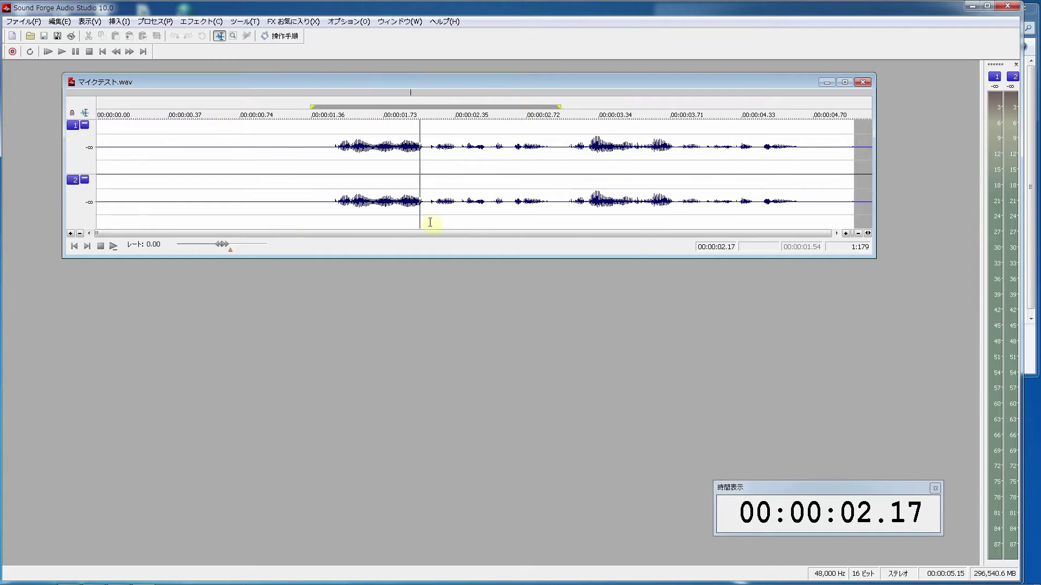
click(166, 24)
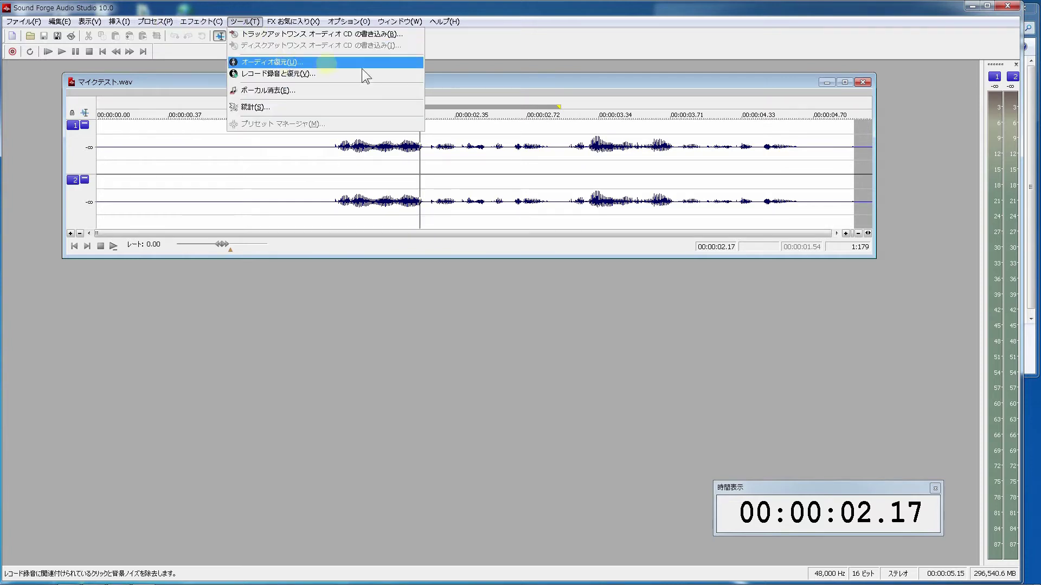
click(197, 51)
Try normalizing the whole recording to -0.75 dB and undo the change.
click(149, 21)
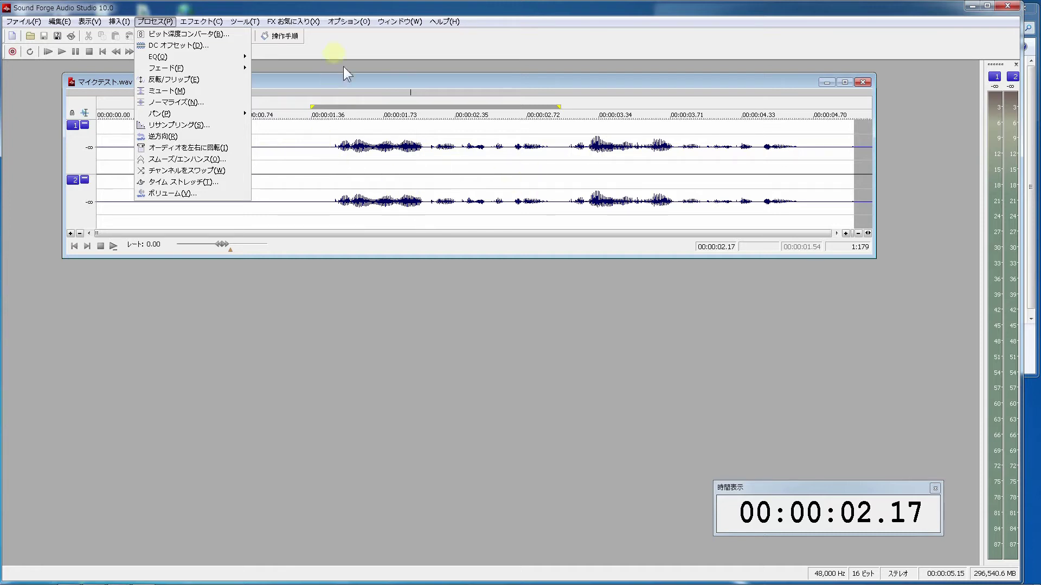
click(196, 104)
drag(483, 179, 447, 262)
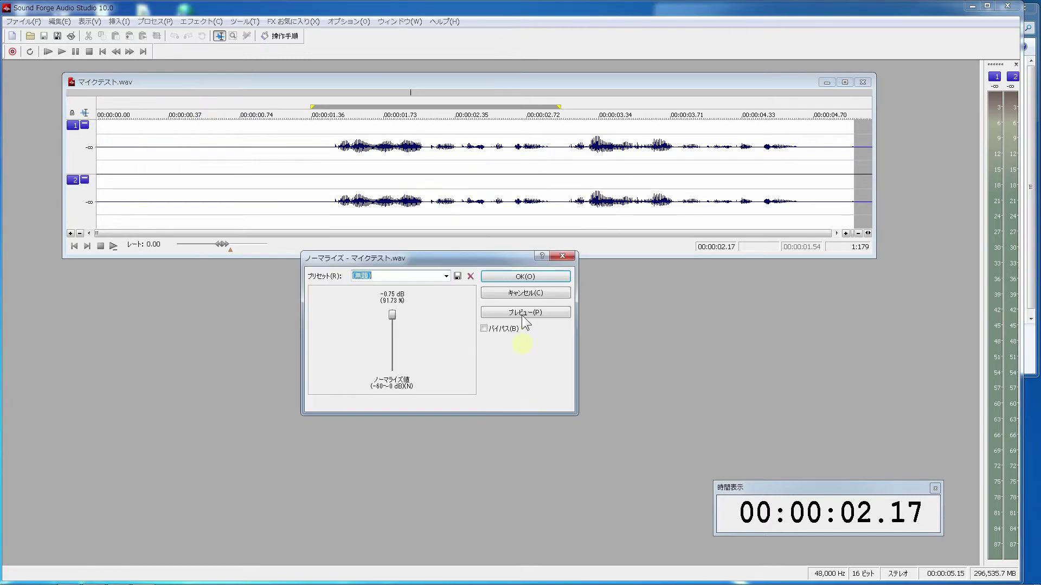
click(520, 278)
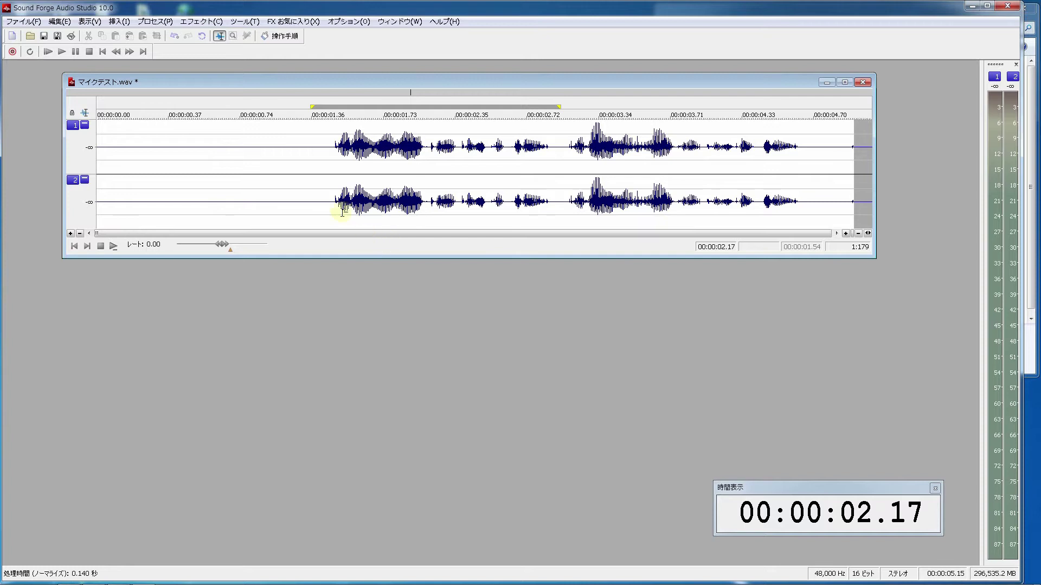
key(ctrl+z)
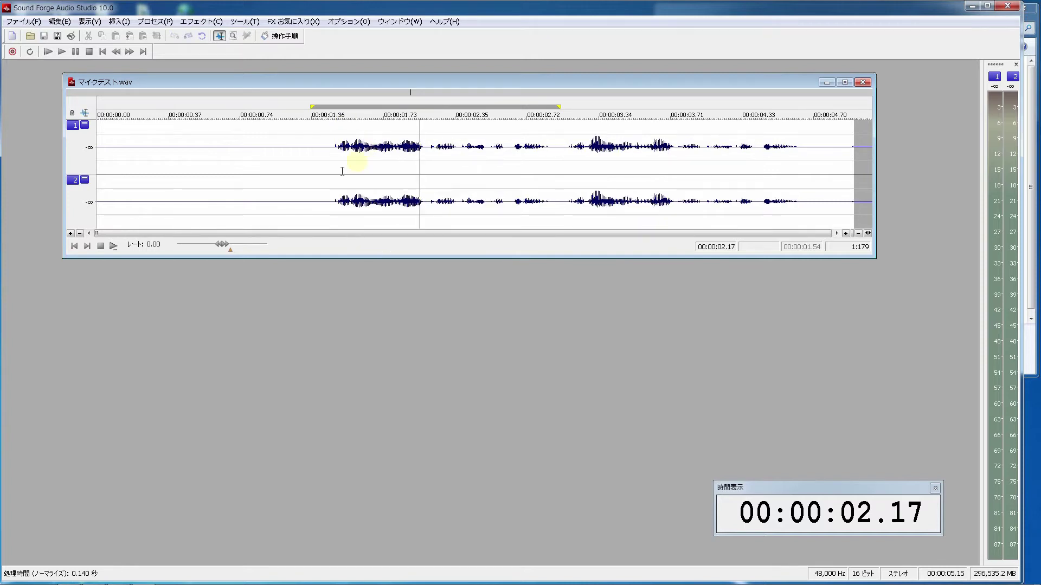
Try normalizing only the quiet passage from about 2.20 to 3.16 seconds, deselect it and undo the change.
drag(426, 174, 562, 178)
click(372, 171)
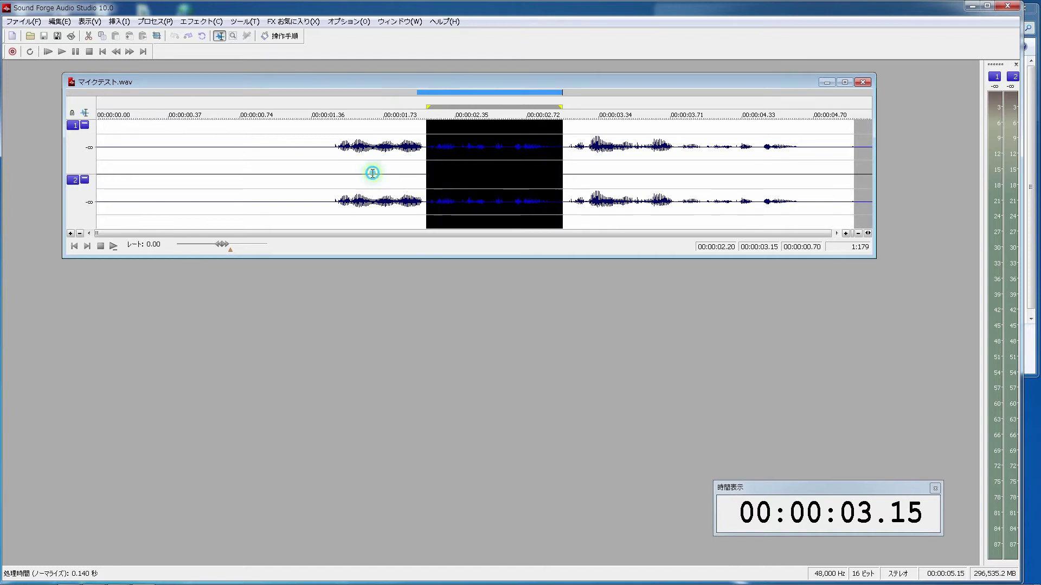
drag(426, 174, 562, 178)
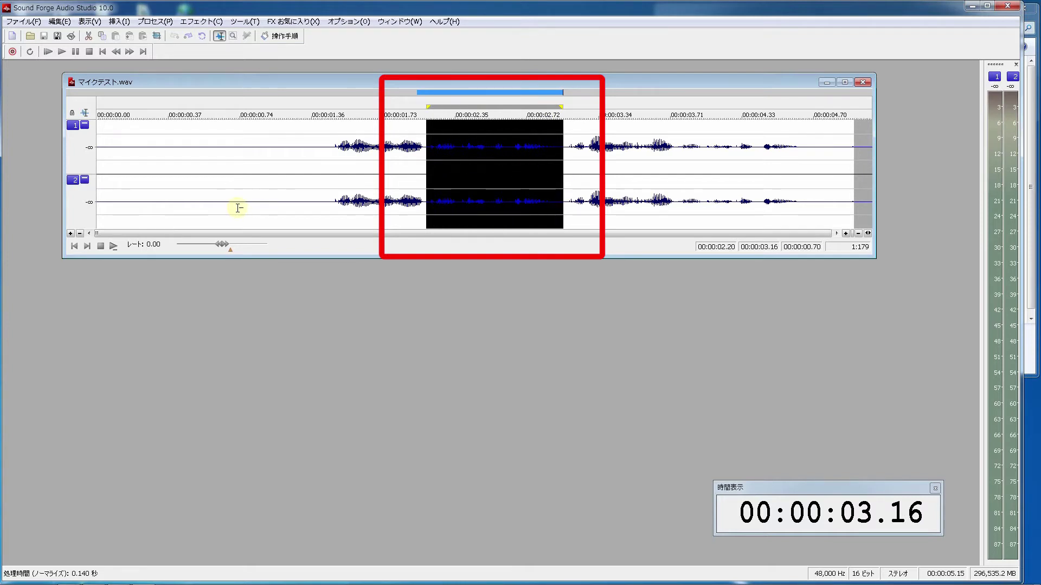
click(155, 21)
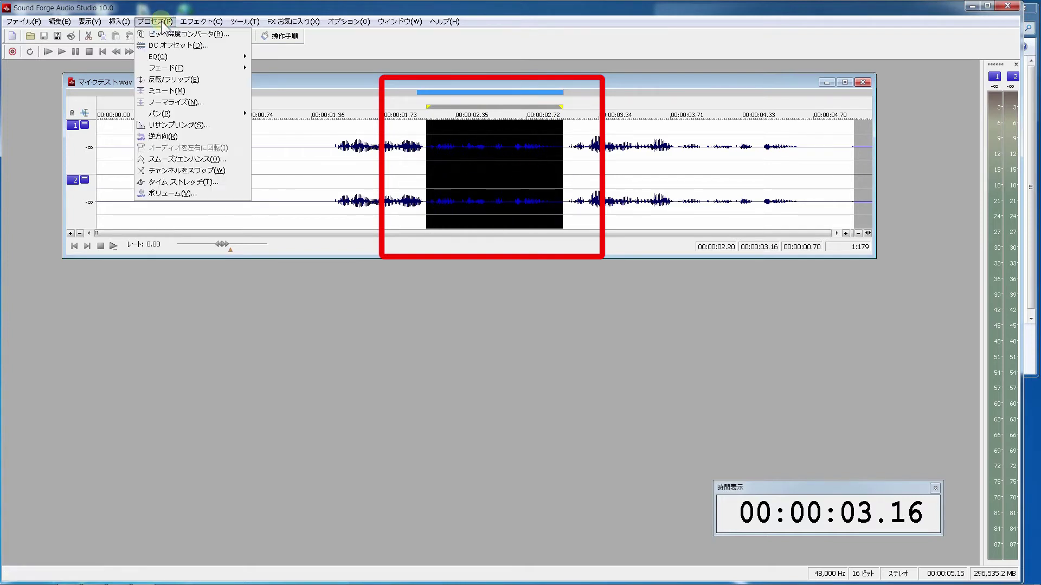
click(182, 102)
click(519, 305)
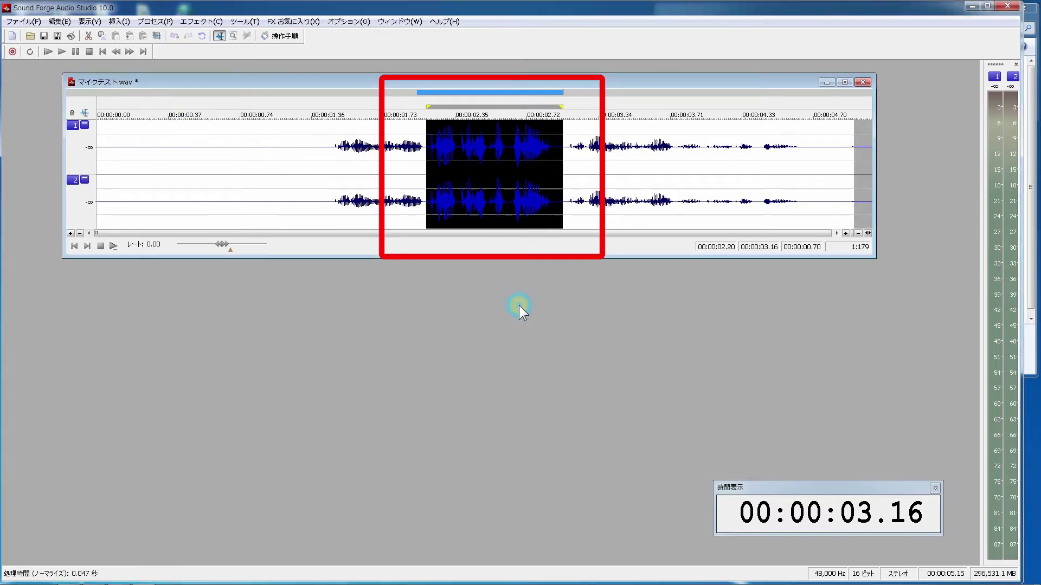
click(523, 163)
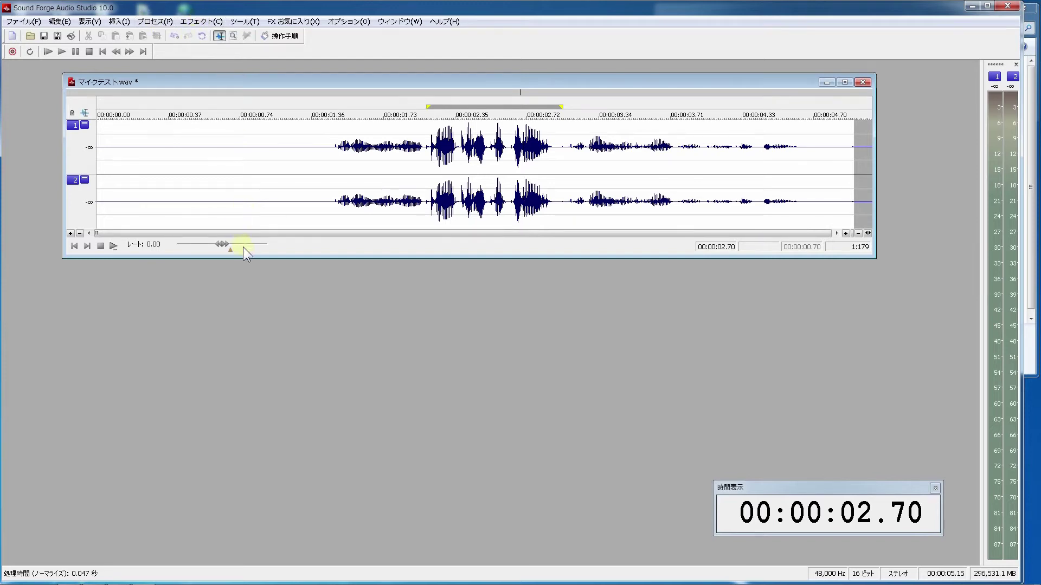
key(ctrl+z)
Cut the silence at the start of the recording, from 0 to about 1.40 seconds.
click(319, 158)
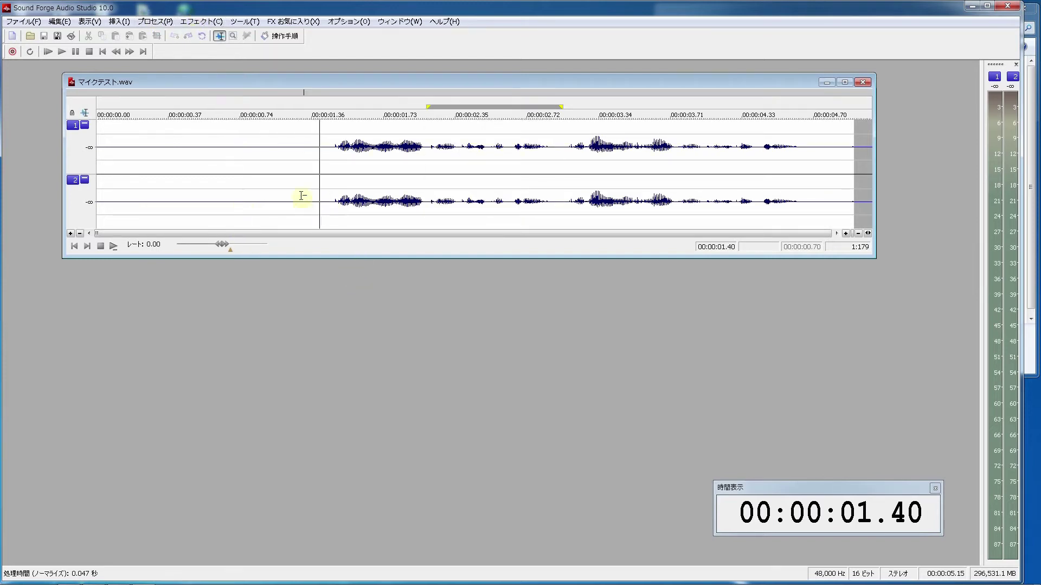
drag(319, 176, 89, 189)
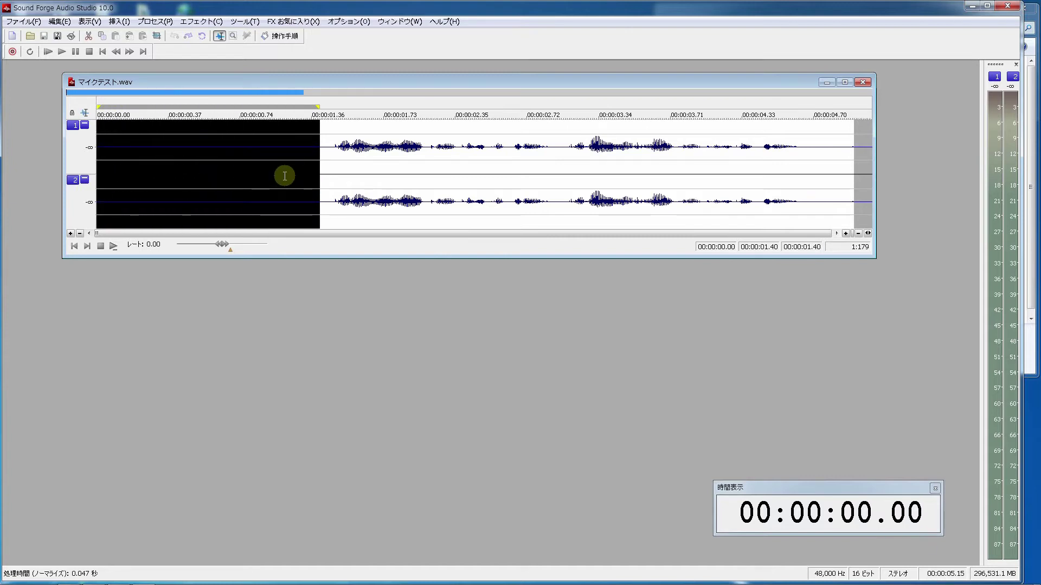
right_click(244, 164)
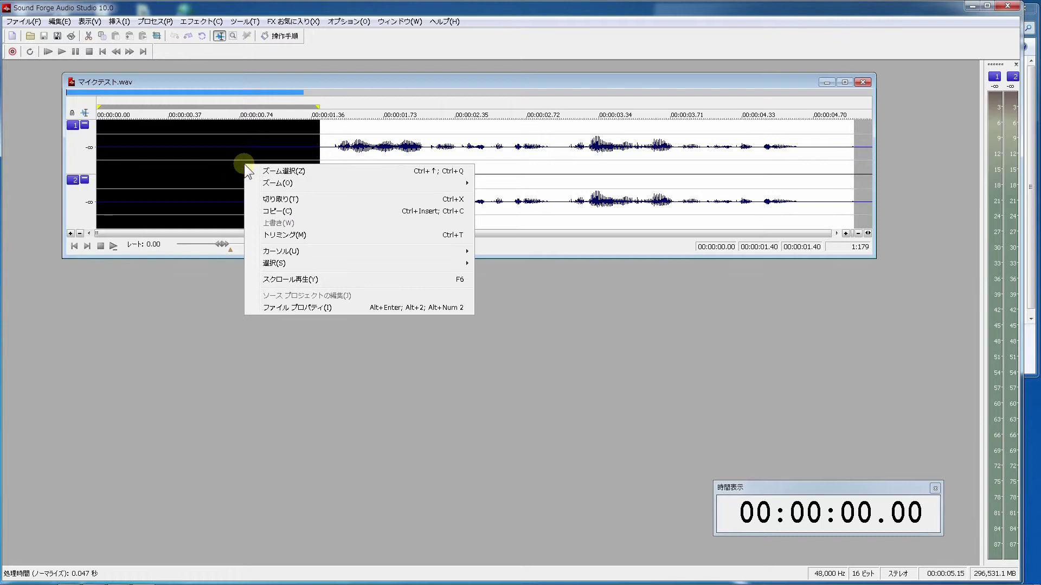
click(277, 199)
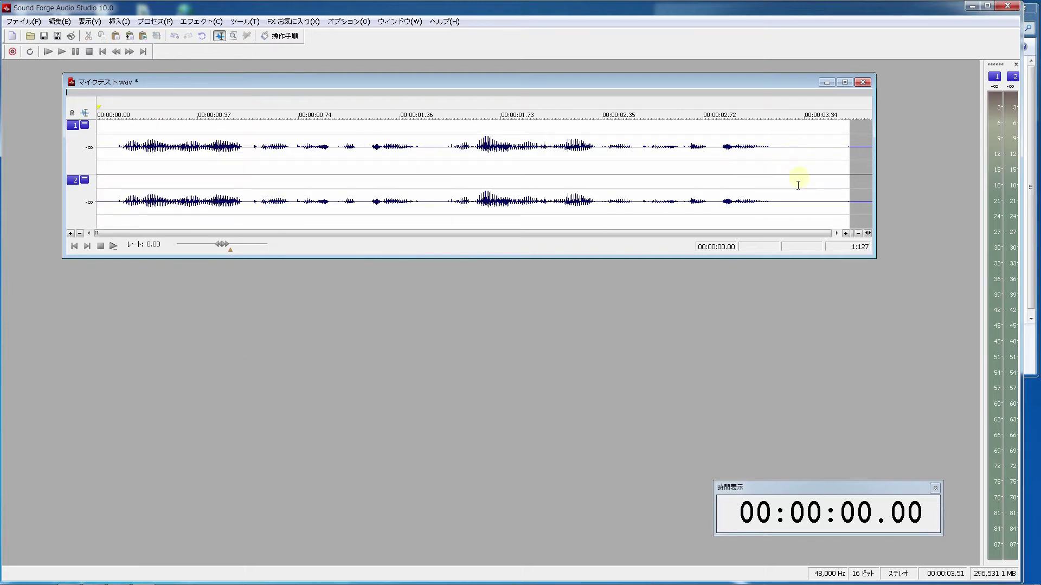
Cut the silence at the end of the recording, from about 3.28 seconds onward.
drag(788, 173, 851, 179)
right_click(852, 174)
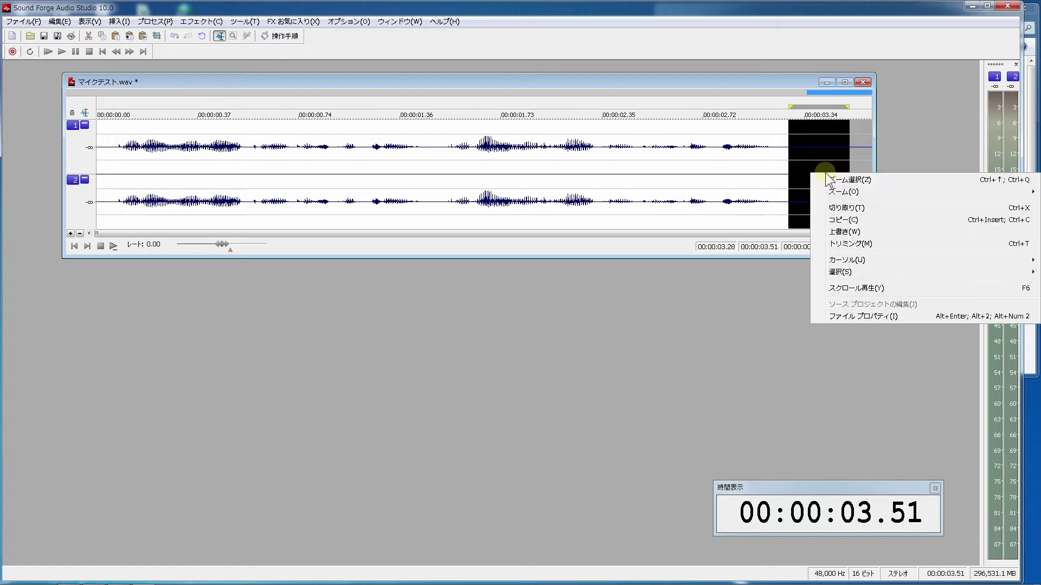
click(840, 208)
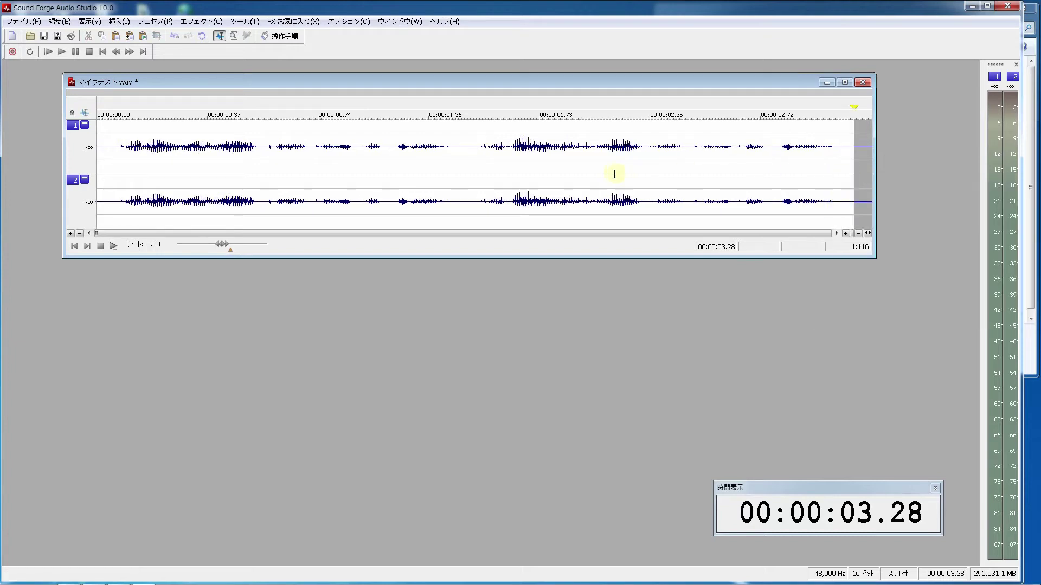
Normalize the whole microphone test recording to -0.75 dB.
click(501, 165)
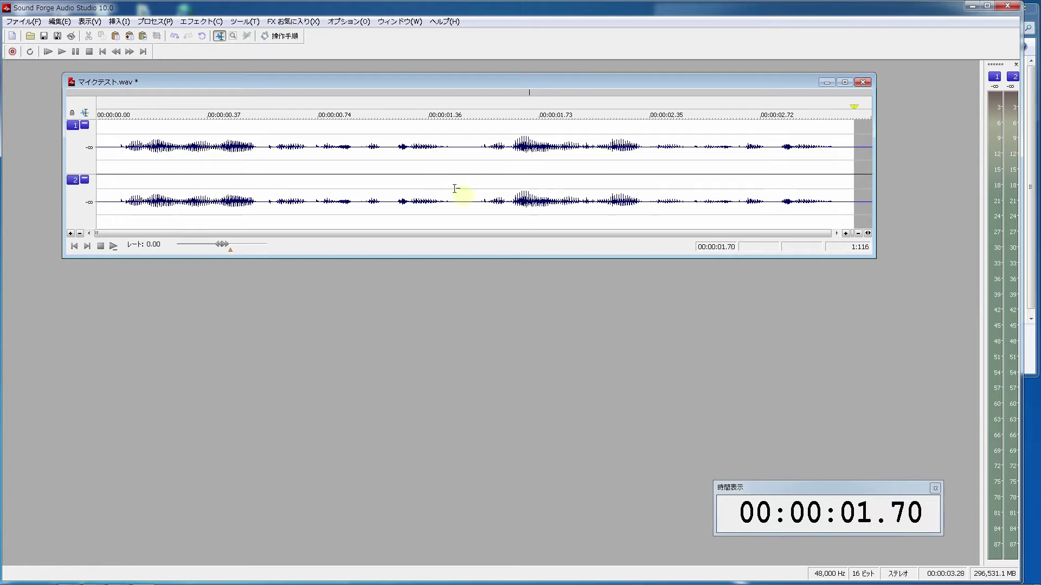
click(155, 21)
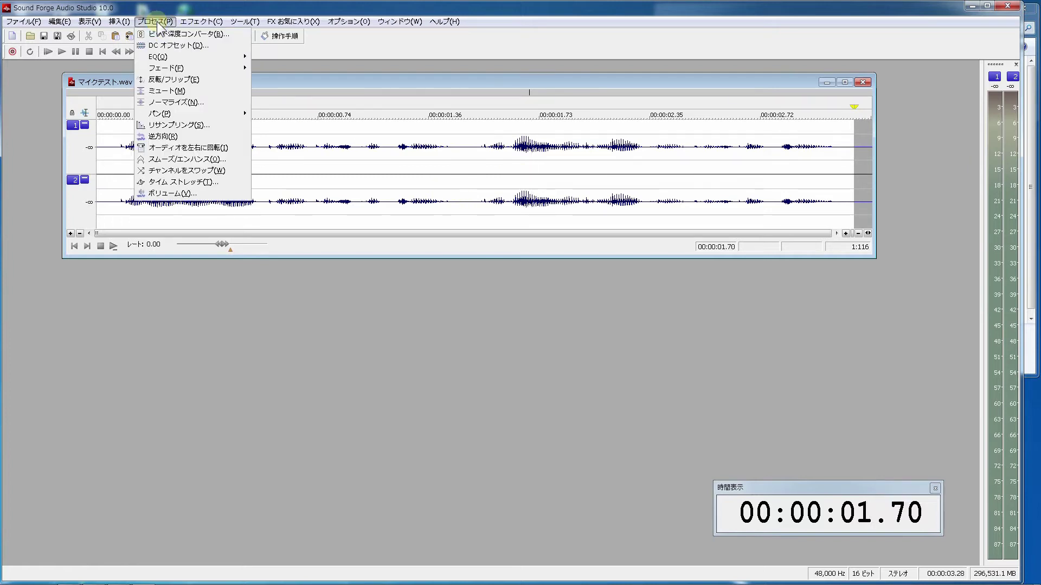
click(753, 173)
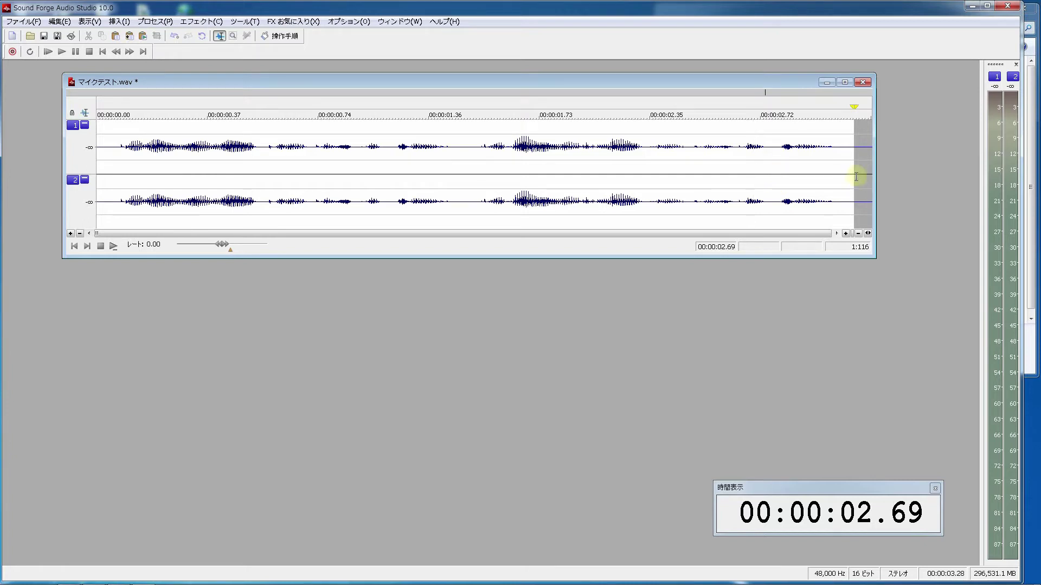
click(147, 22)
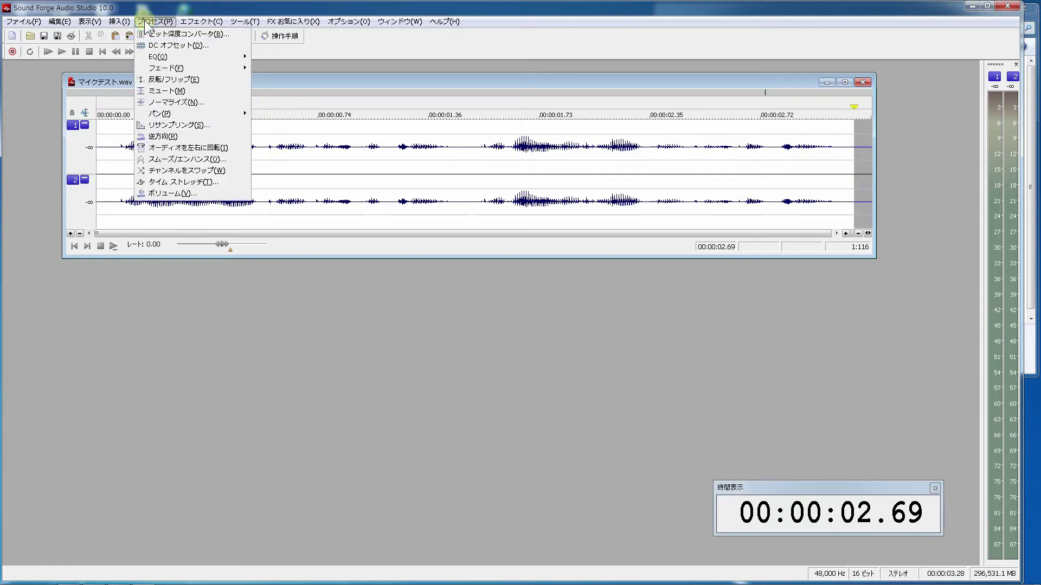
click(179, 102)
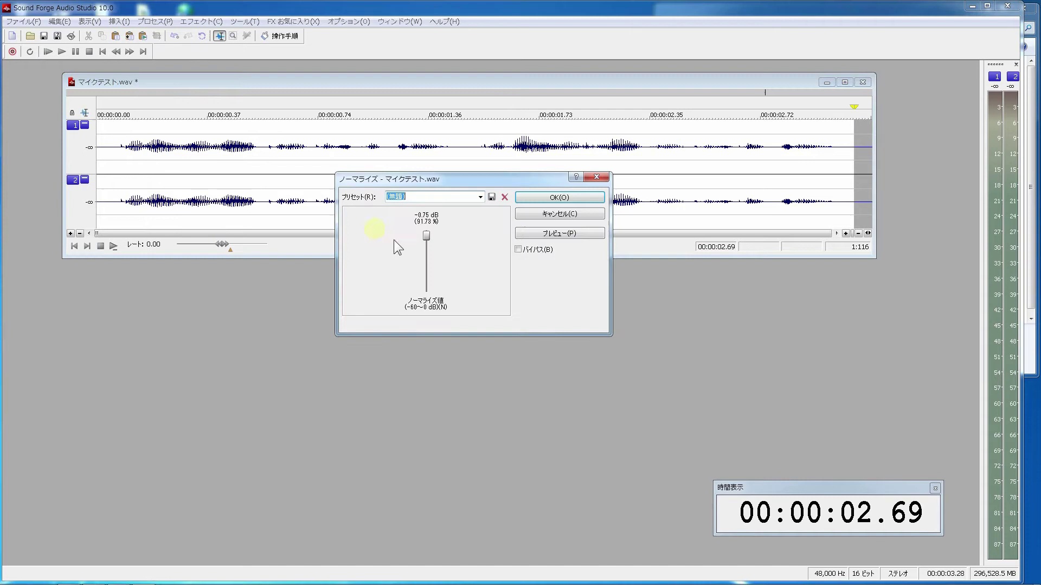
click(531, 197)
click(693, 174)
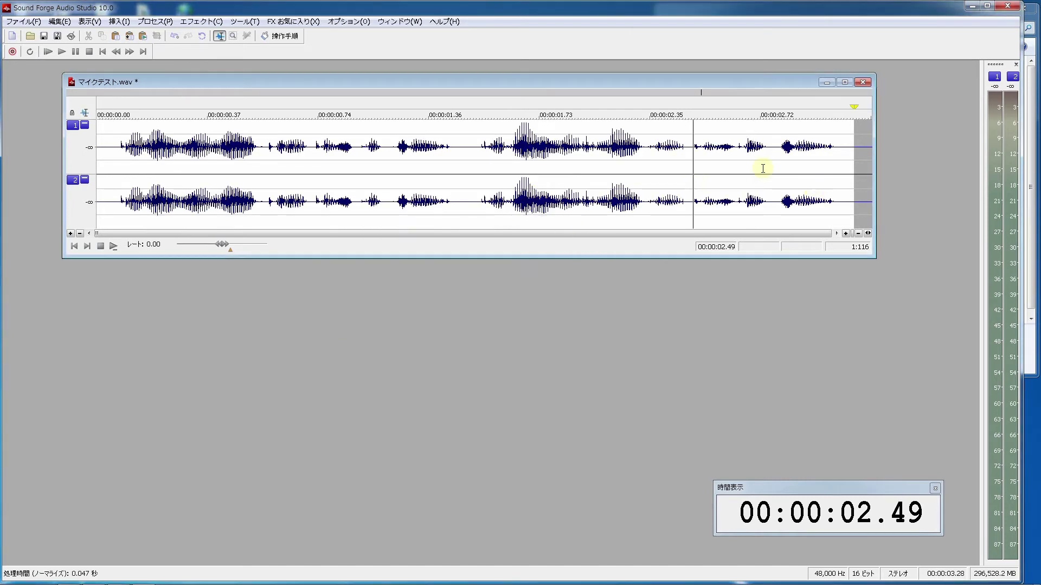
Try a fade-out on the last word, from 2.74 seconds to the end, and undo the fade.
drag(766, 169, 857, 179)
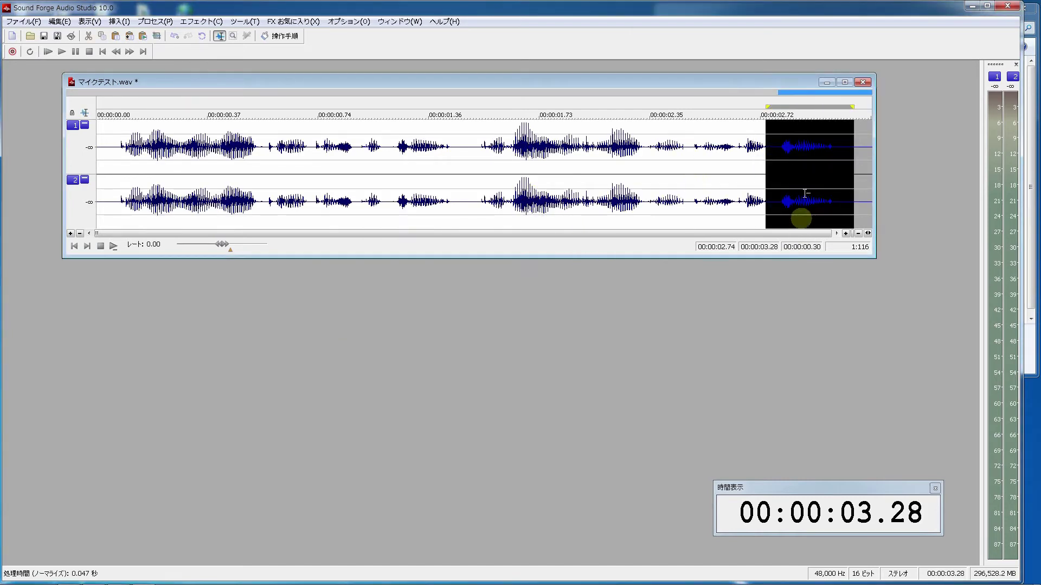
click(154, 21)
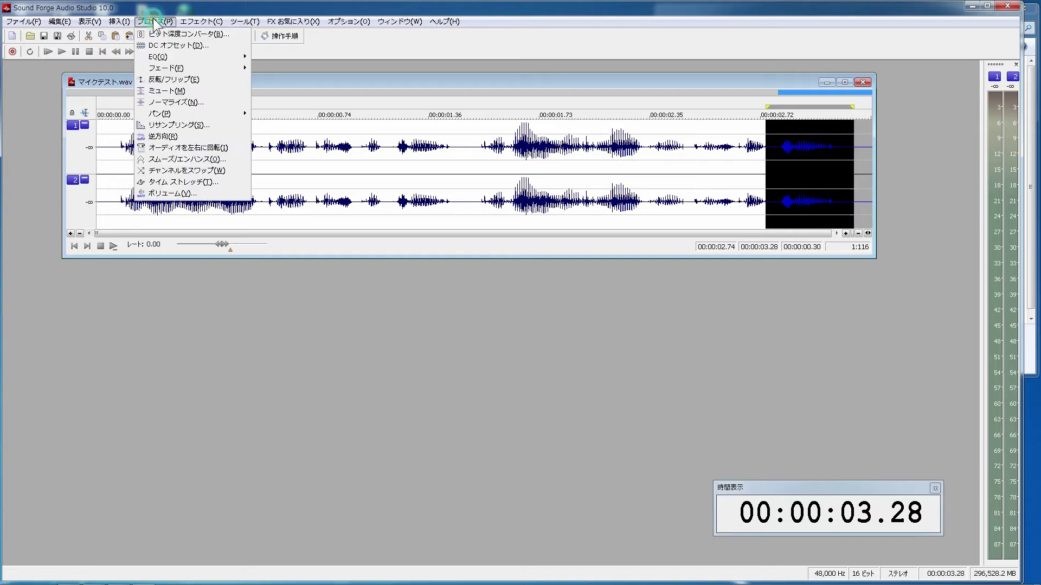
mouse_move(174, 71)
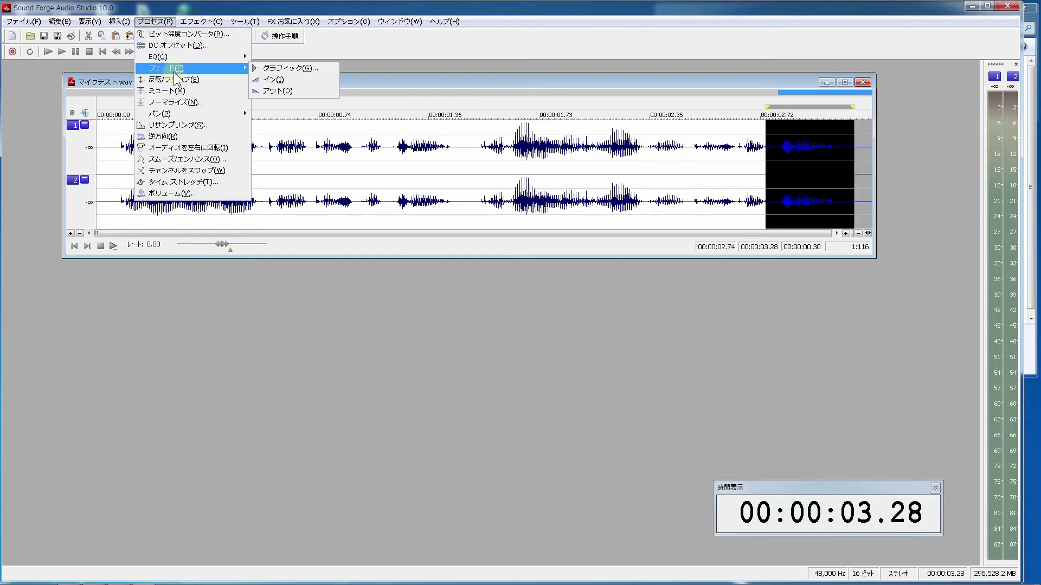
click(282, 92)
click(731, 193)
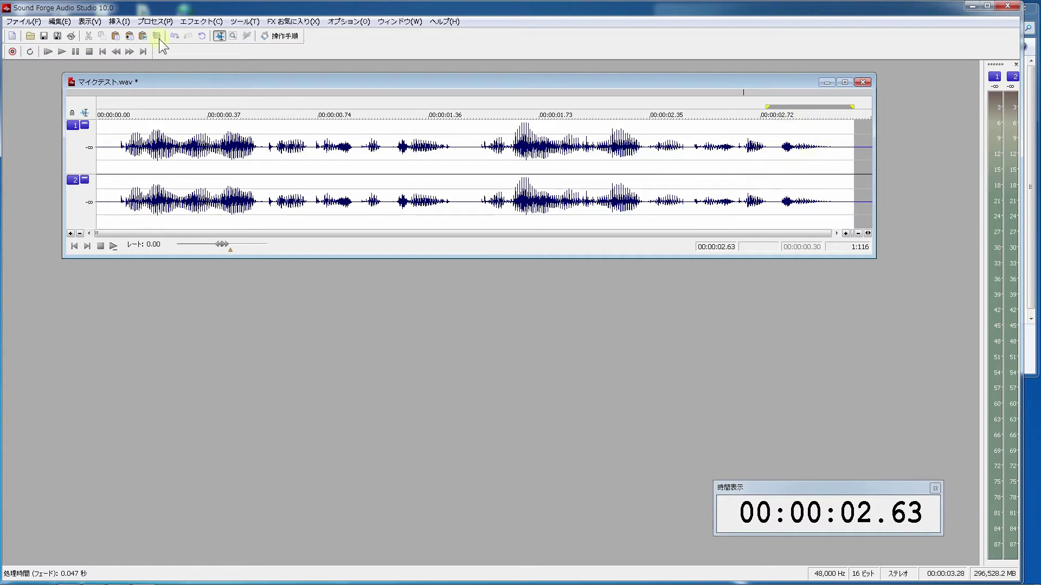
key(BackSpace)
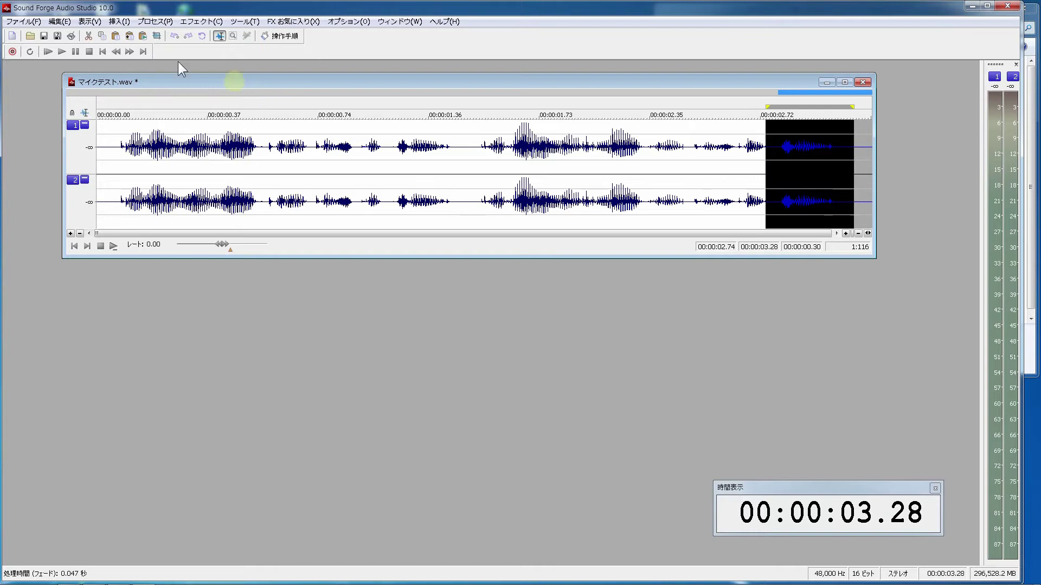
Start a graphic fade on the selected ending, reset its envelope, add a point past the middle and lower the end point to 0% gain.
click(155, 21)
mouse_move(240, 69)
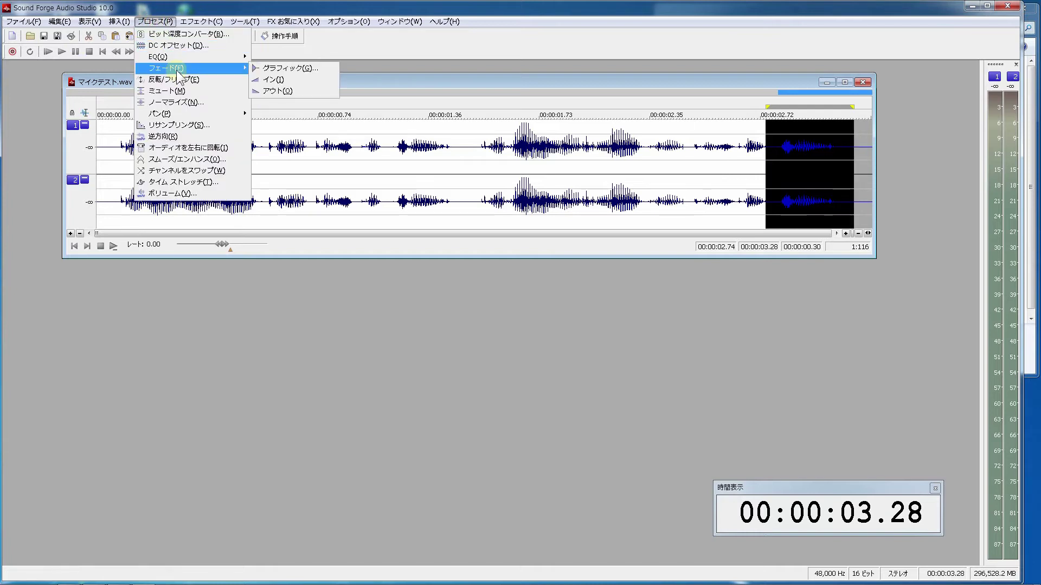
click(282, 69)
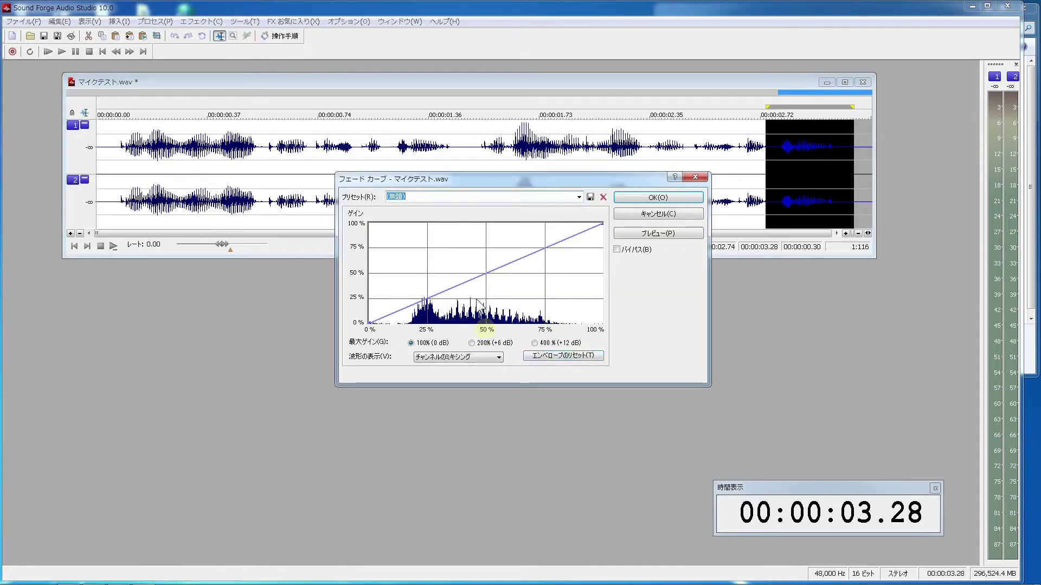
click(552, 358)
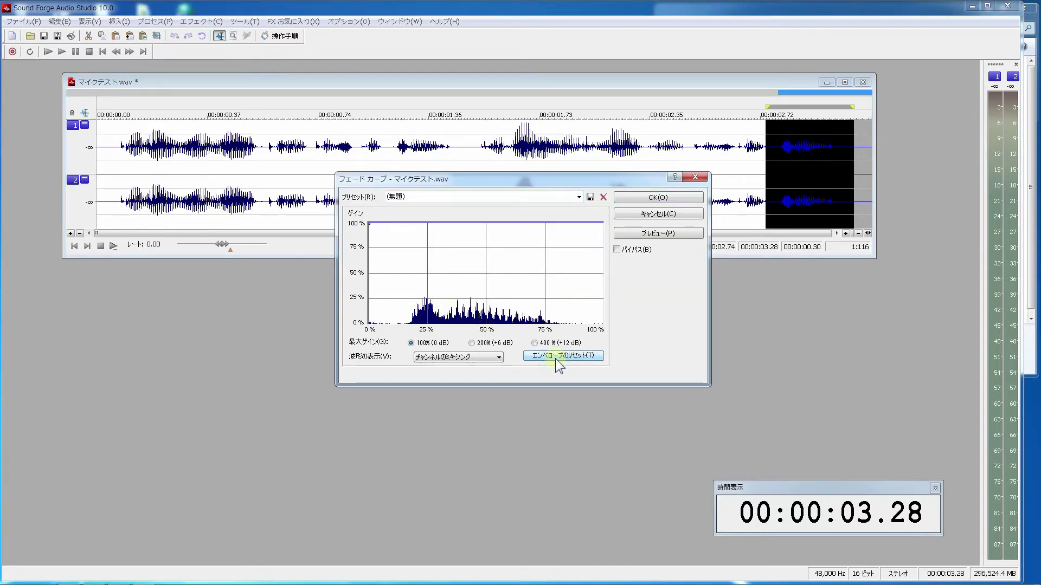
click(496, 229)
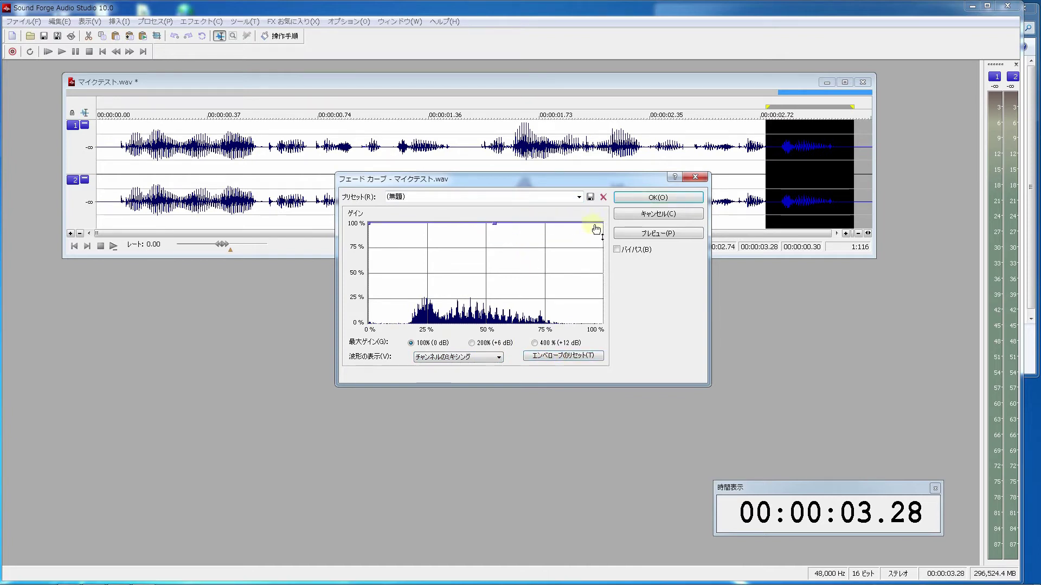
drag(600, 223, 602, 334)
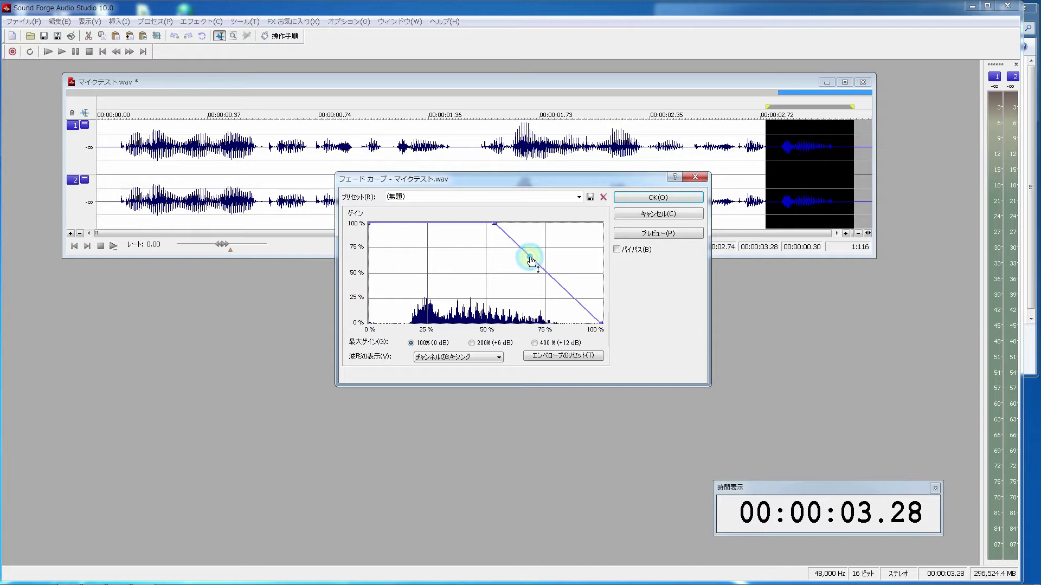
Shape the fade curve with three intermediate points at about 55%, 68% and 43% gain.
drag(530, 259, 534, 290)
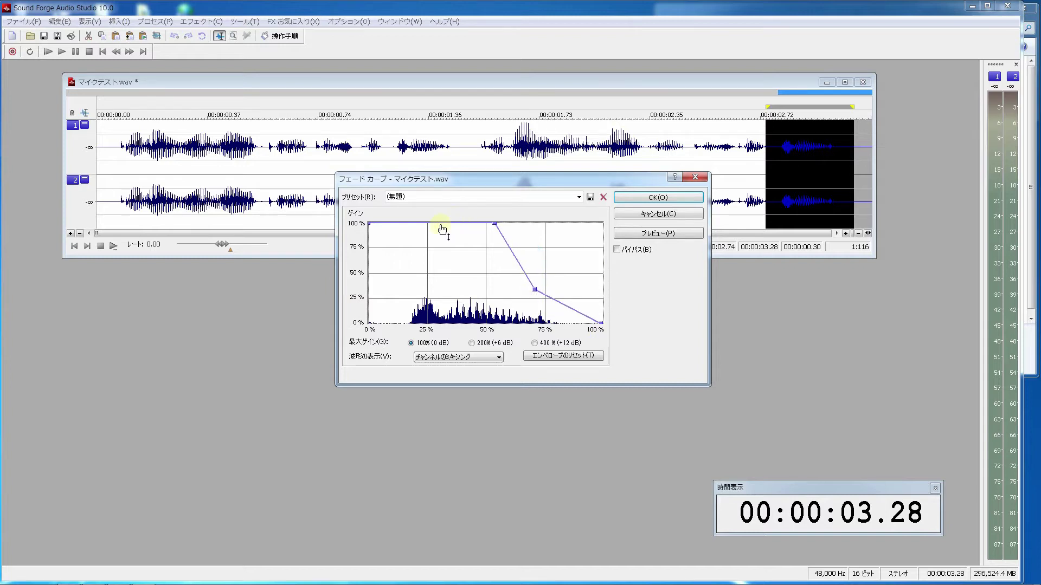
drag(440, 224, 439, 244)
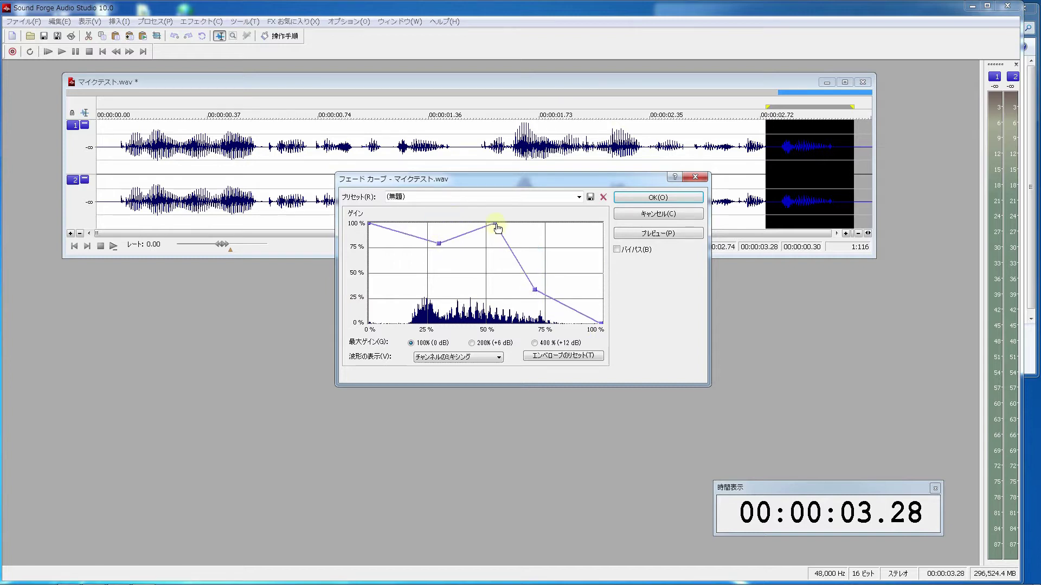
drag(495, 224, 505, 250)
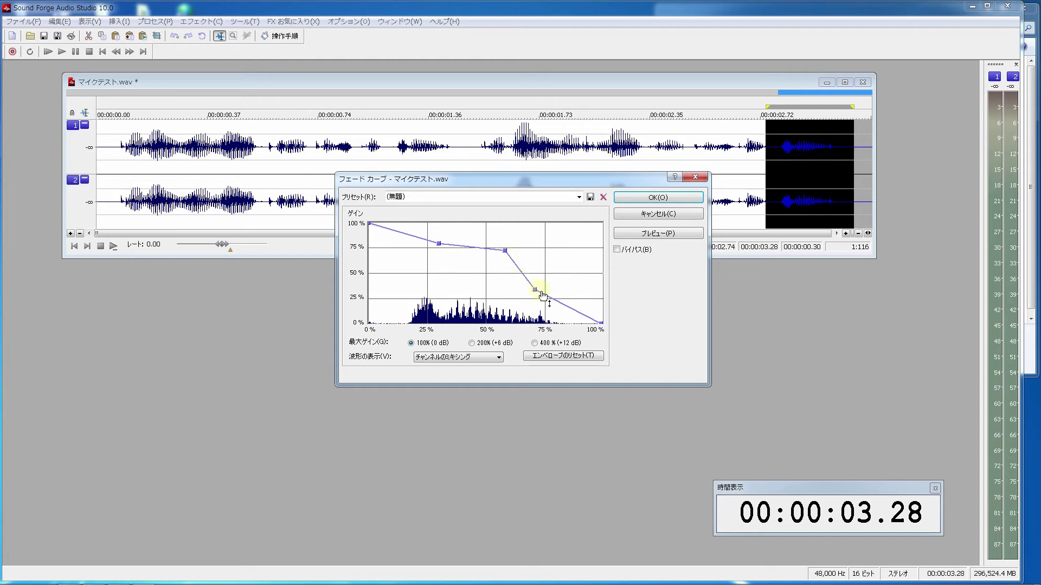
drag(536, 290, 556, 278)
drag(560, 280, 554, 284)
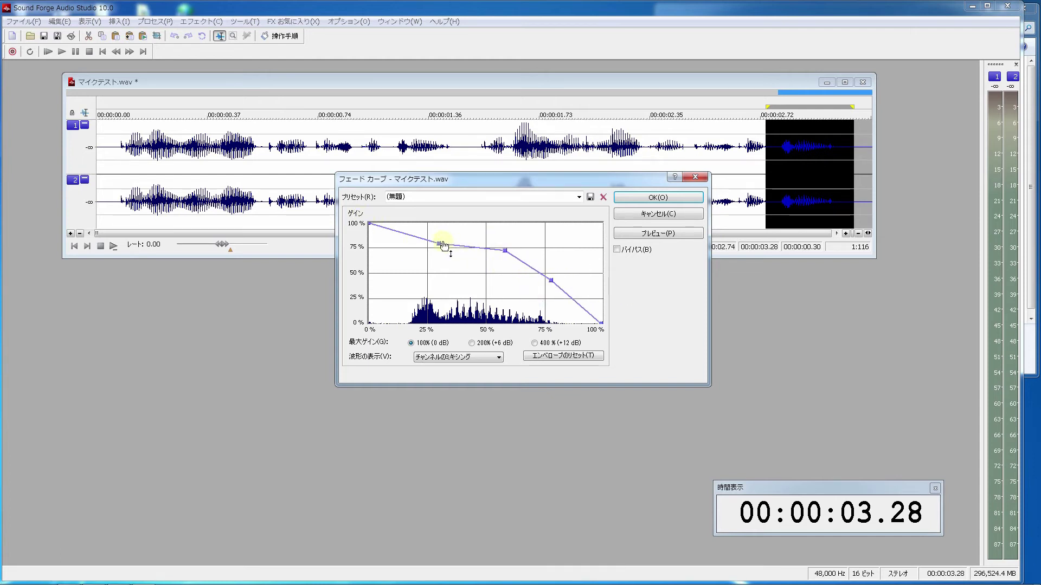
drag(443, 245, 506, 255)
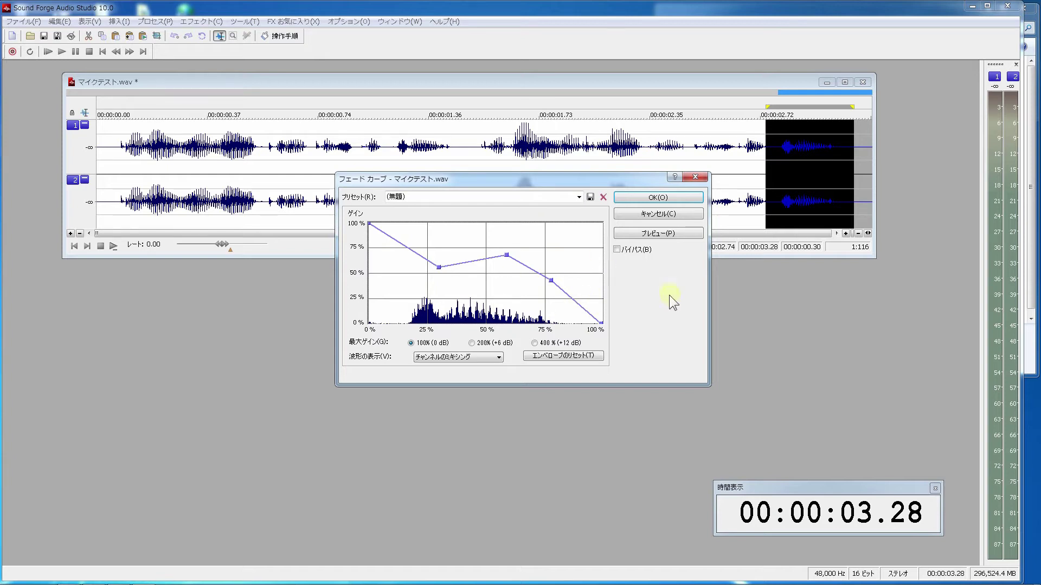
View the fade curve presets, cancel the graphic fade and clear the selection.
click(579, 197)
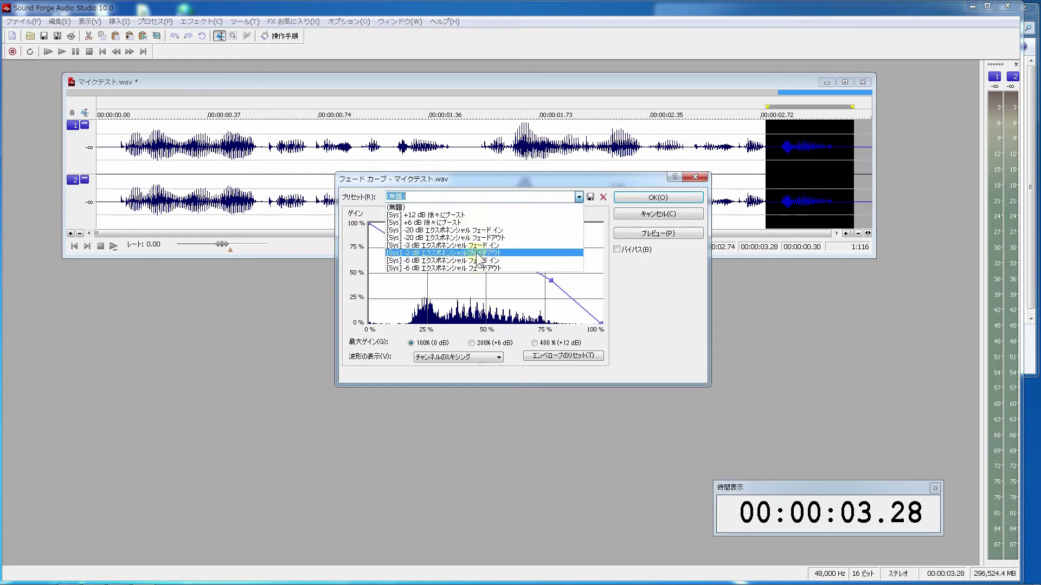
click(670, 214)
click(769, 186)
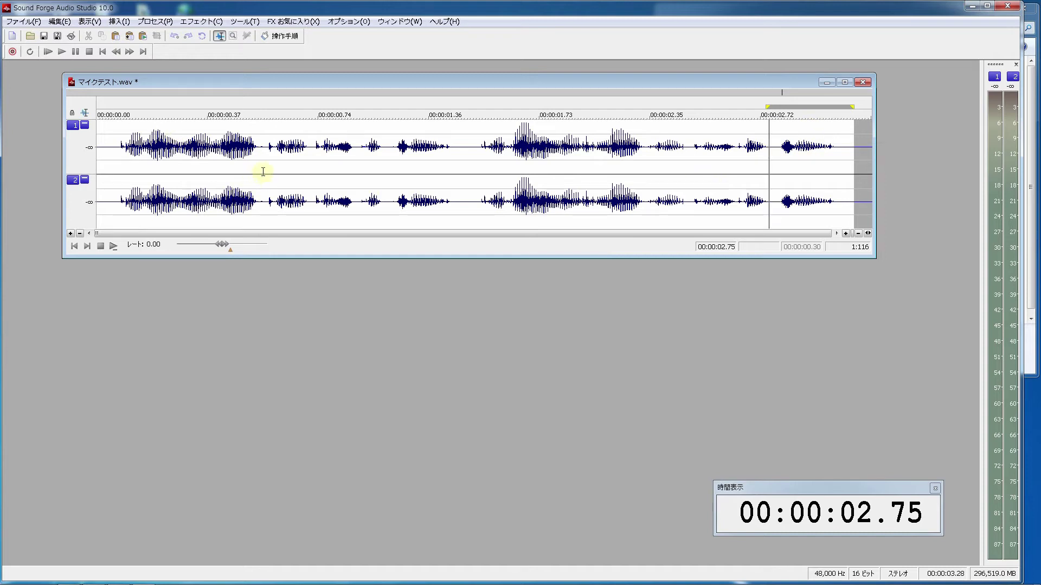
Copy the recording's first passage, from 0.03 to 0.55 seconds, into a new sound file.
drag(262, 174, 106, 163)
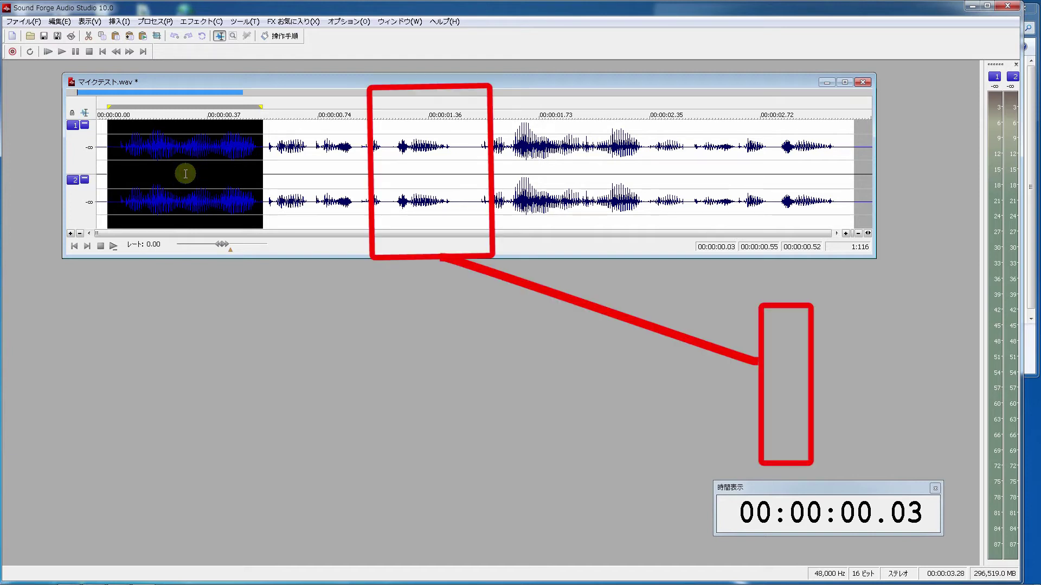
drag(182, 184, 174, 378)
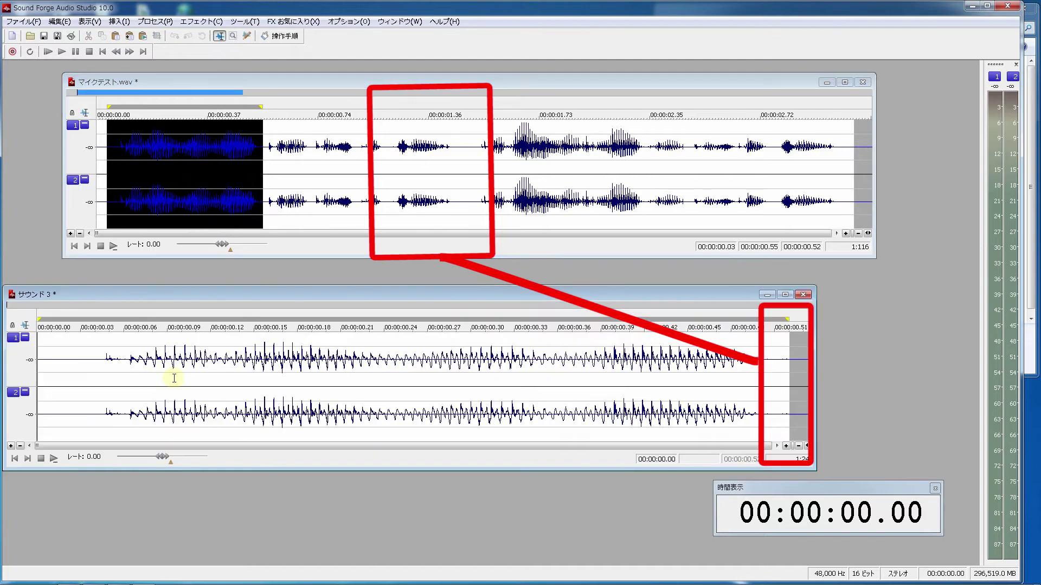
click(280, 376)
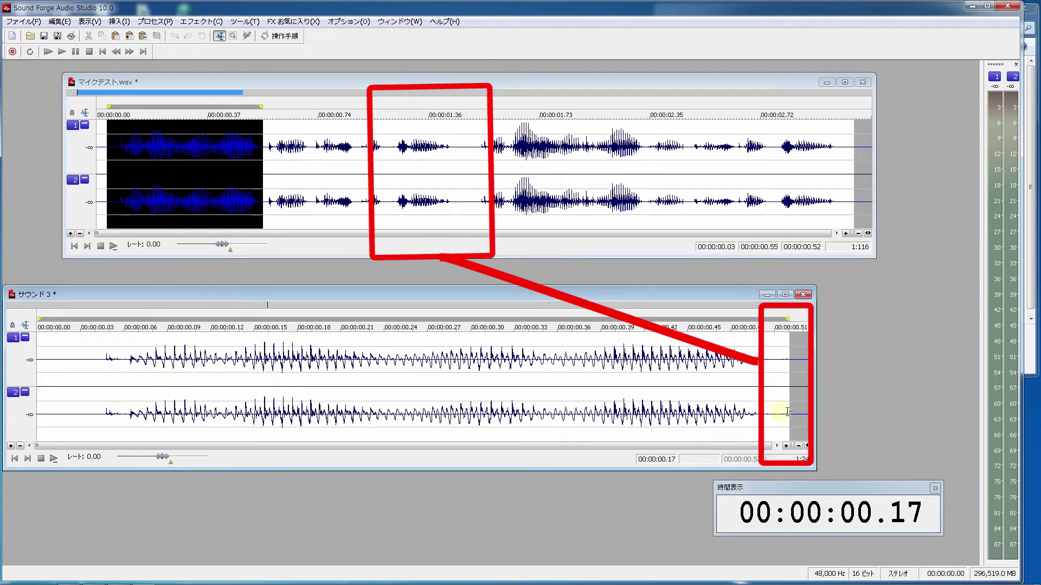
click(792, 390)
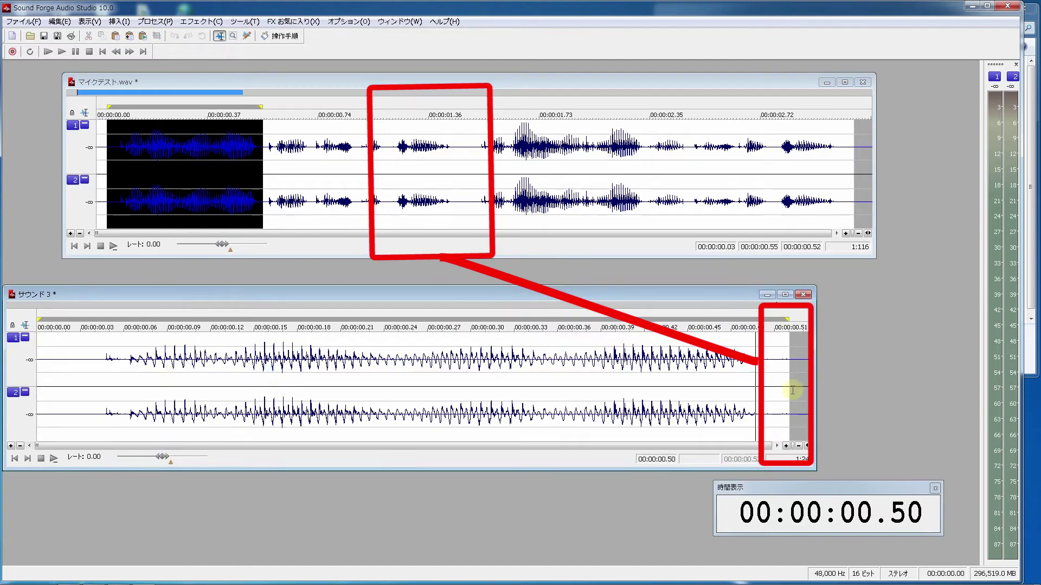
Mix the recording's passage from 1.23 to 1.49 seconds into the end of the new sound, with both volumes at 0.00 dB.
mouse_move(389, 176)
mouse_down()
mouse_move(469, 194)
mouse_move(455, 275)
mouse_move(787, 340)
mouse_up()
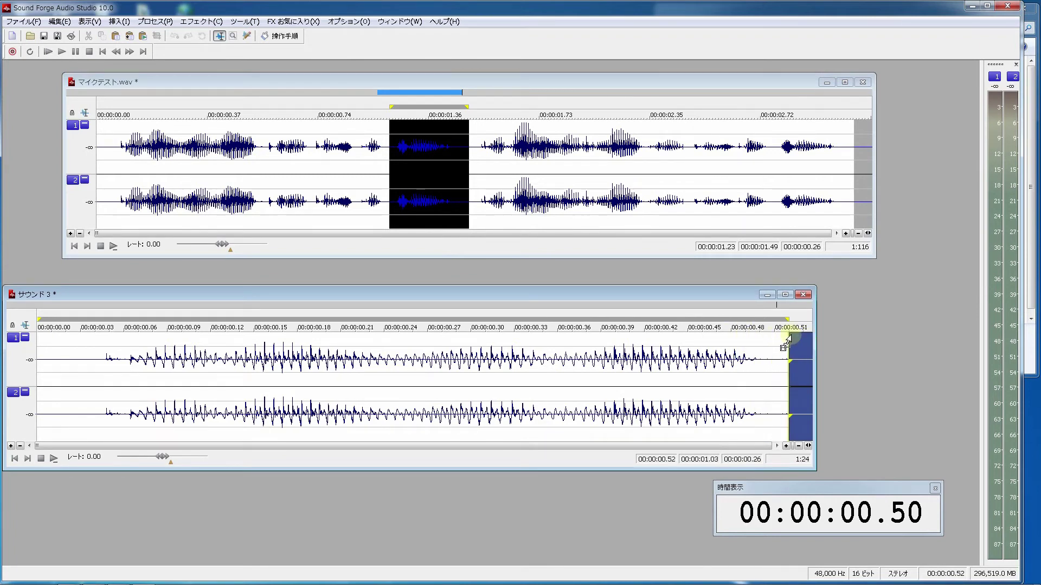
drag(787, 340, 788, 342)
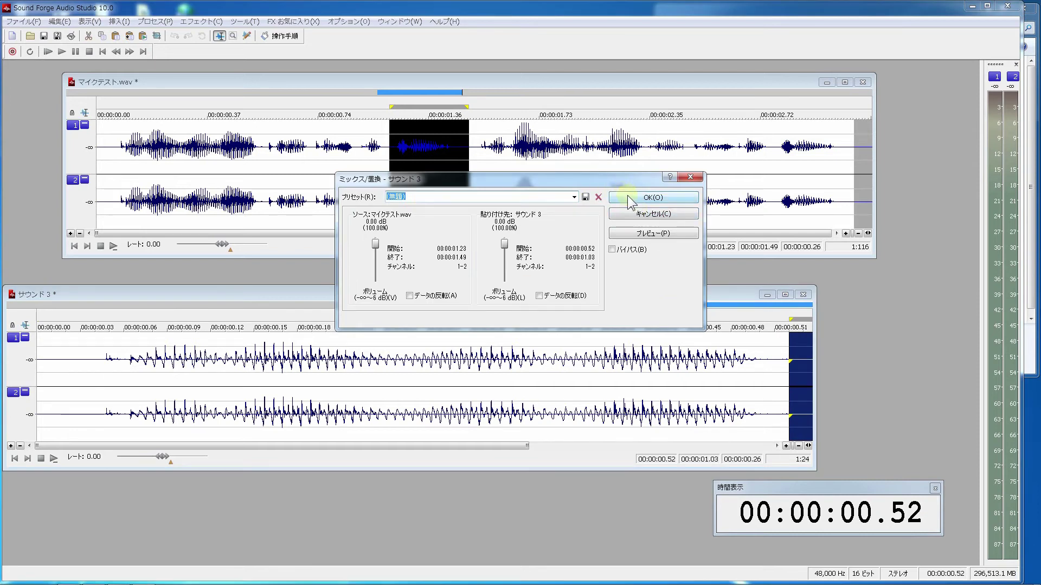
click(627, 196)
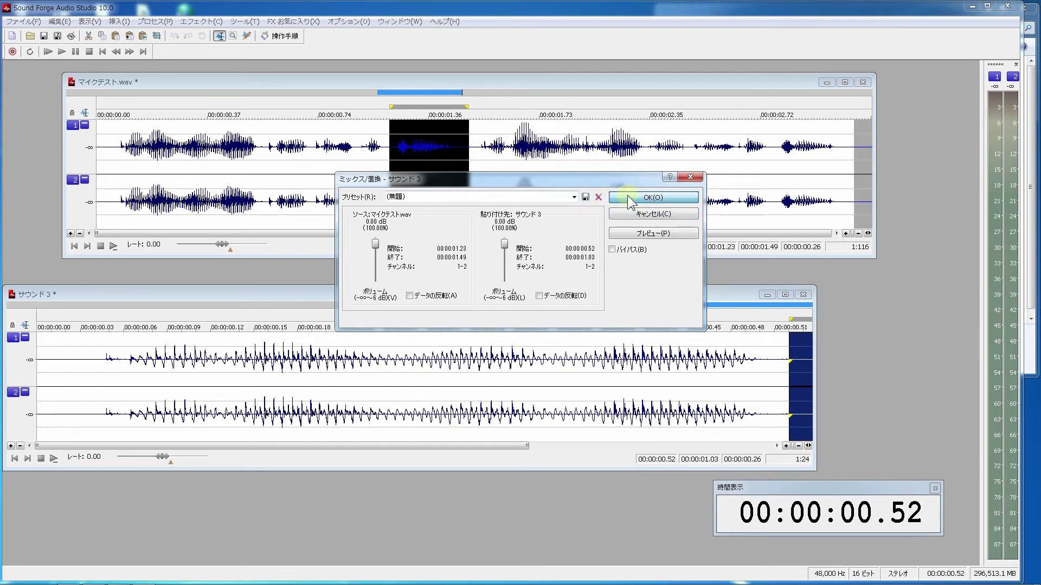
click(545, 277)
click(555, 363)
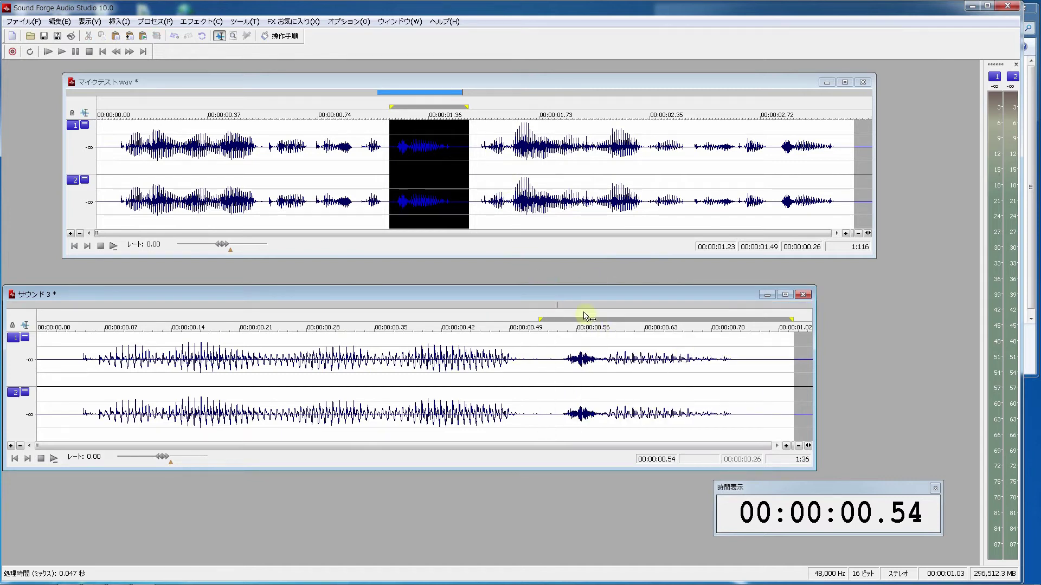
Insert one second of silence at the cursor, 0.53 seconds into the new sound, between its two passages.
click(549, 381)
click(116, 22)
click(139, 72)
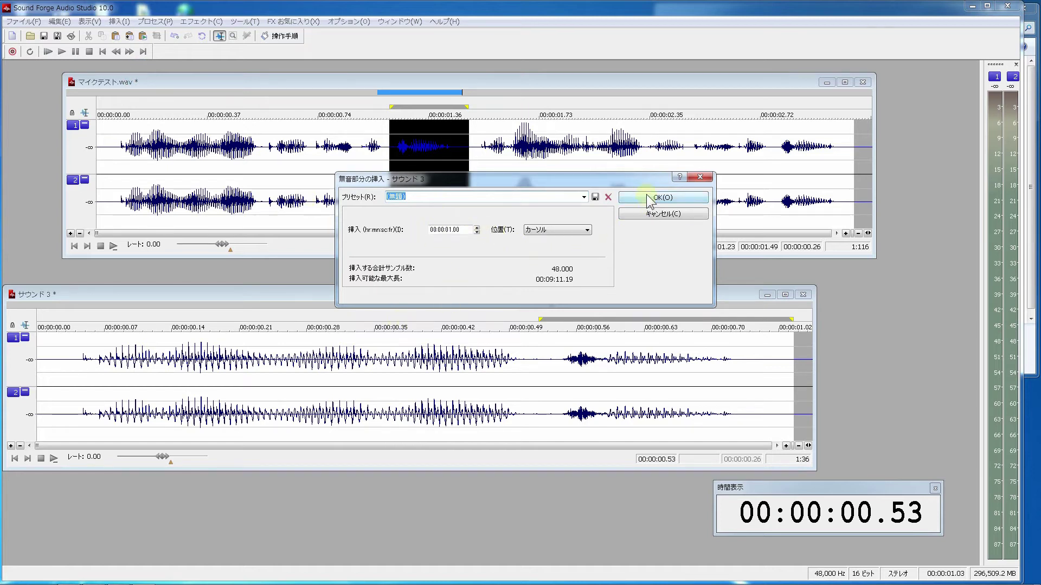
click(585, 197)
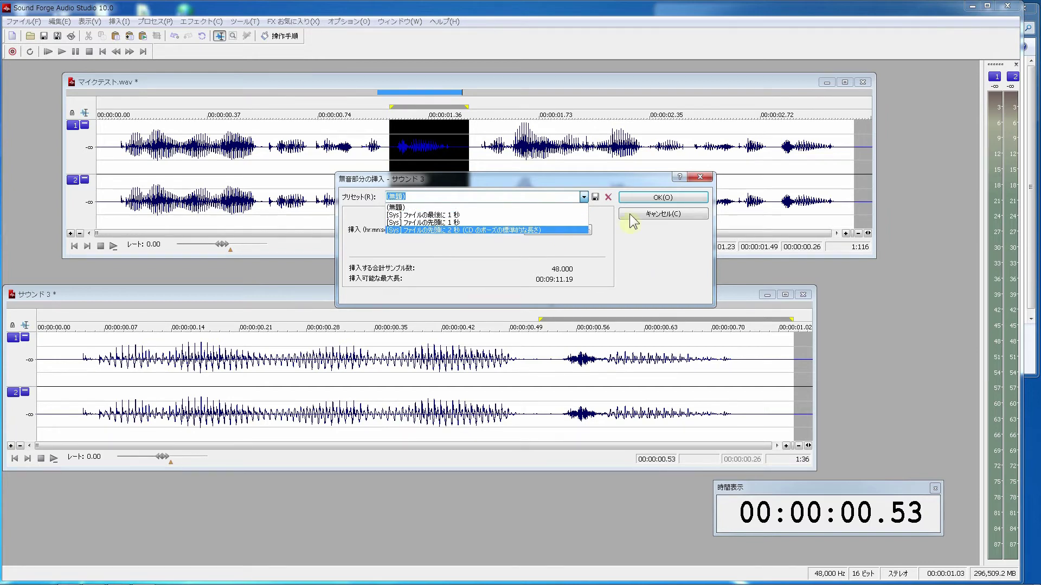
click(629, 197)
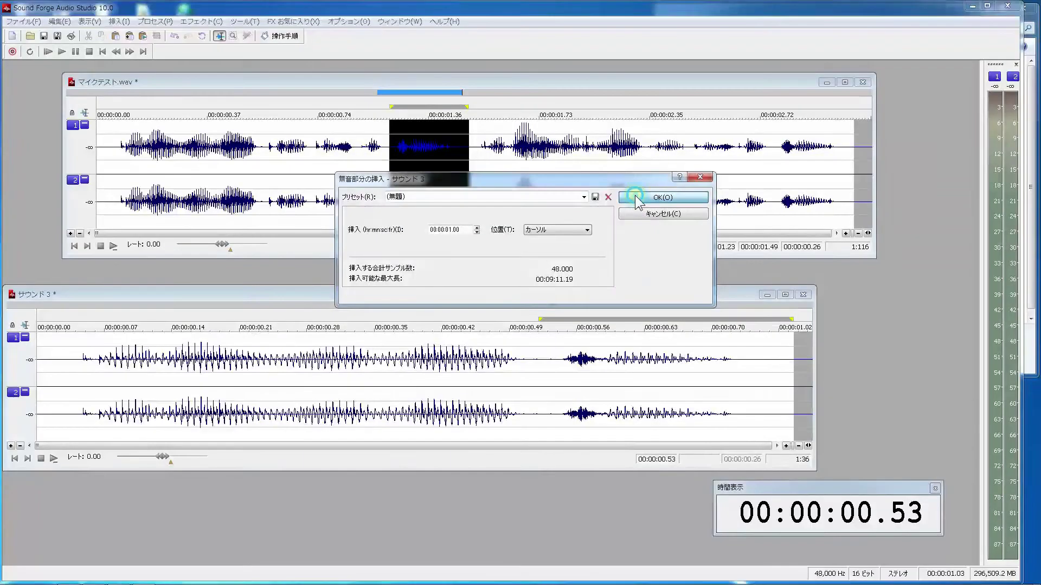
click(629, 197)
click(313, 389)
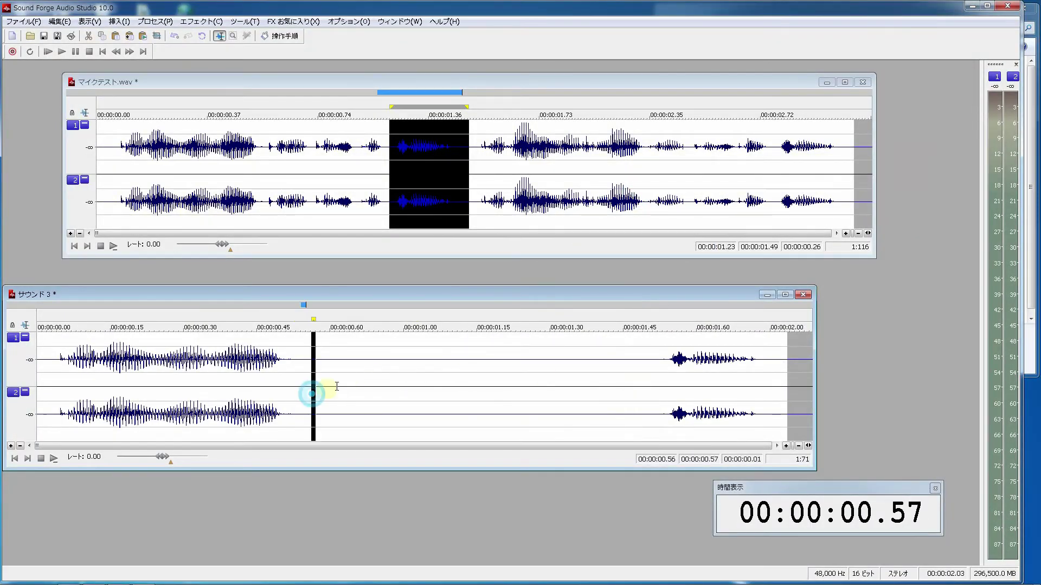
Remove the inserted silence between the two passages of the new sound.
drag(308, 377, 629, 390)
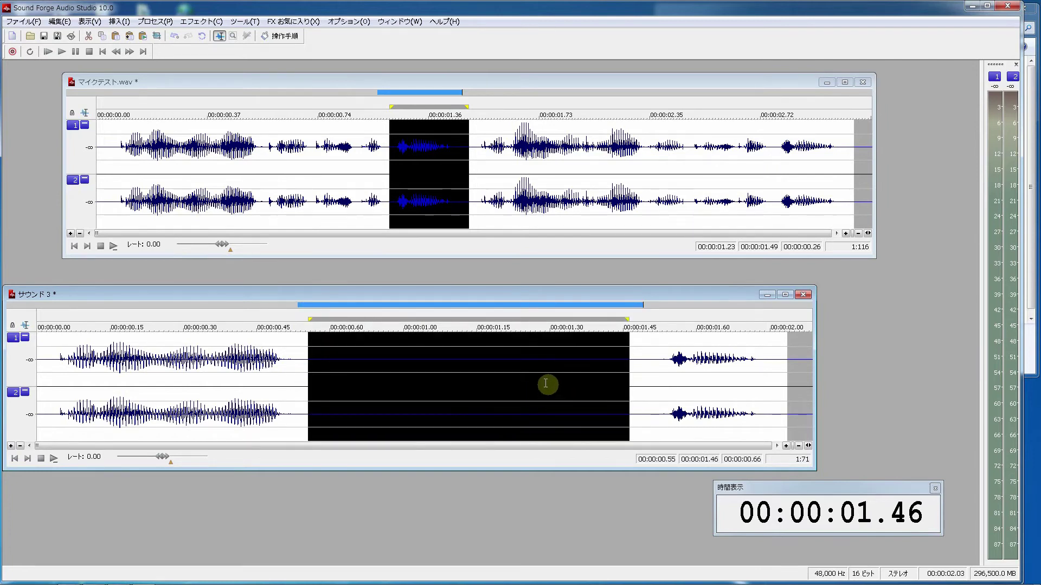
key(Delete)
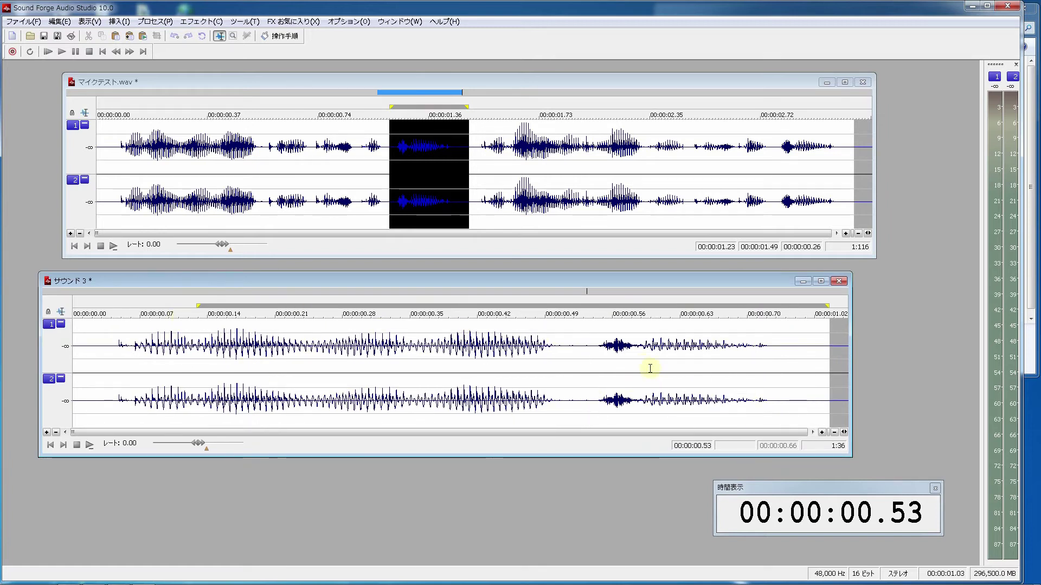
Try to mix the new sound's passage from 0.53 to 0.74 seconds into the end of the recording, with both volumes at 0.00 dB.
drag(587, 374, 786, 373)
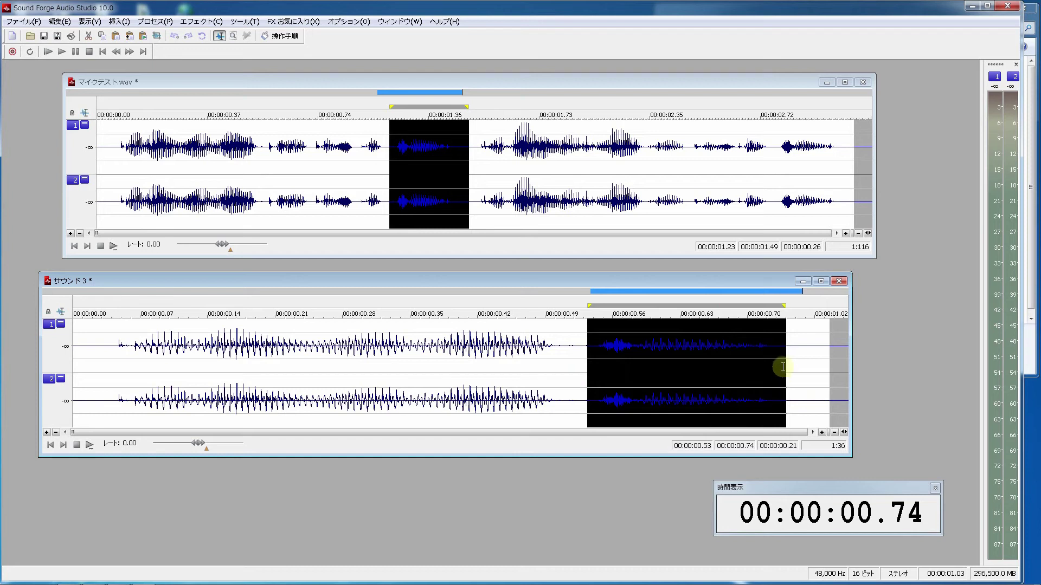
click(477, 177)
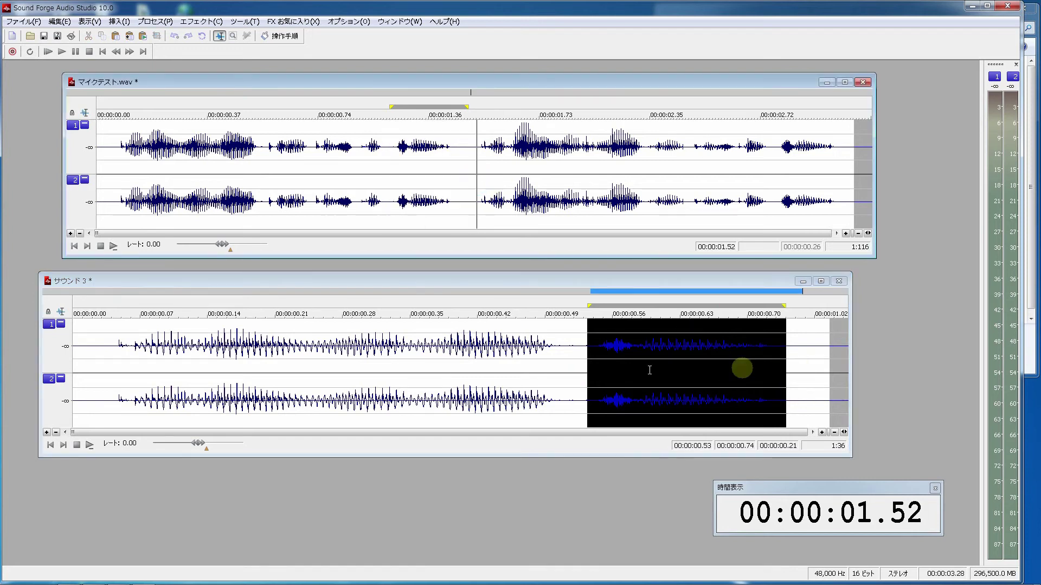
drag(694, 365, 855, 193)
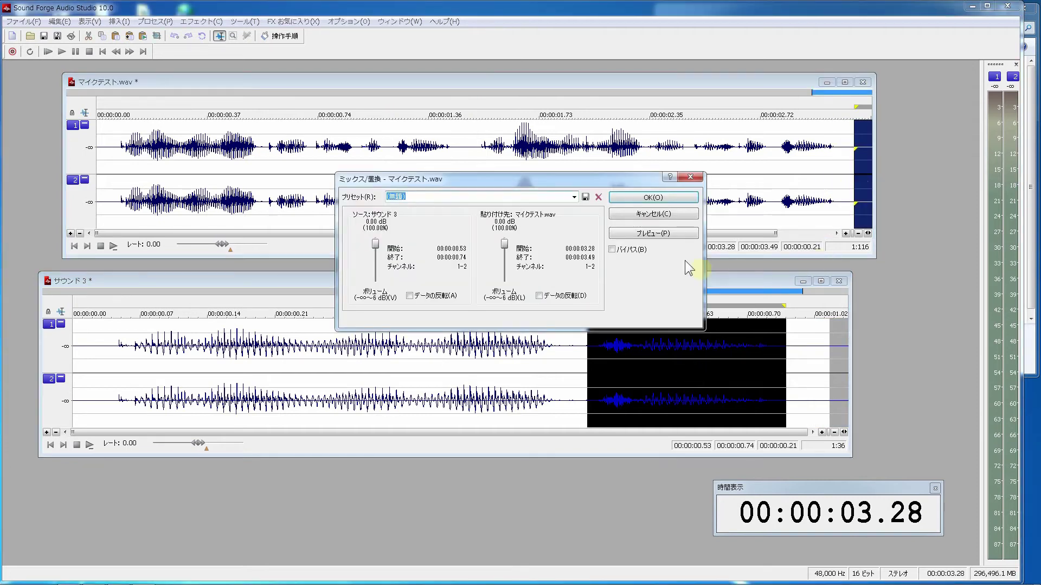
click(654, 197)
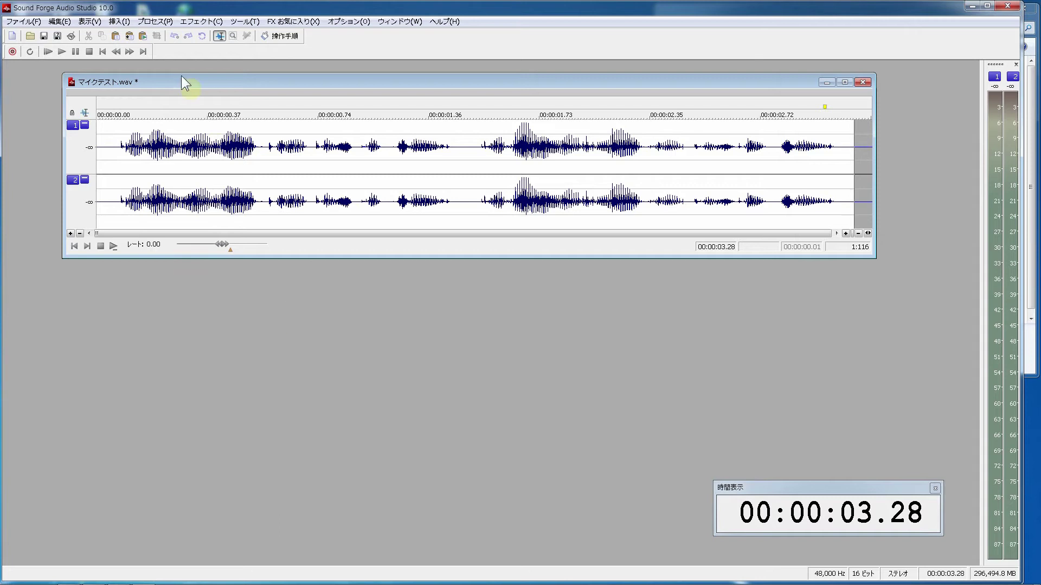
Start the Graphic EQ on the recording and reset all band gains to 0.0.
click(155, 21)
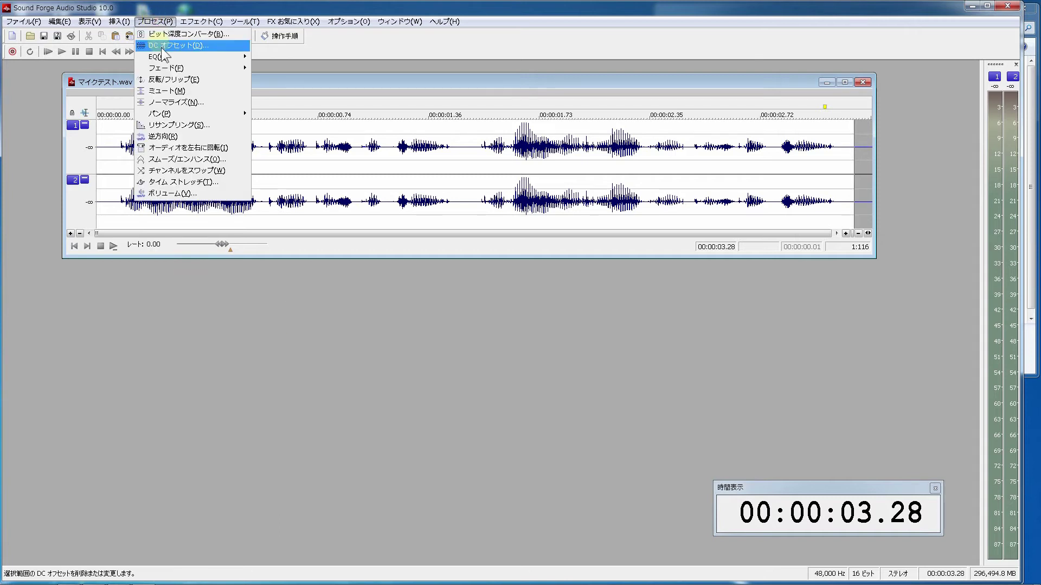
mouse_move(167, 58)
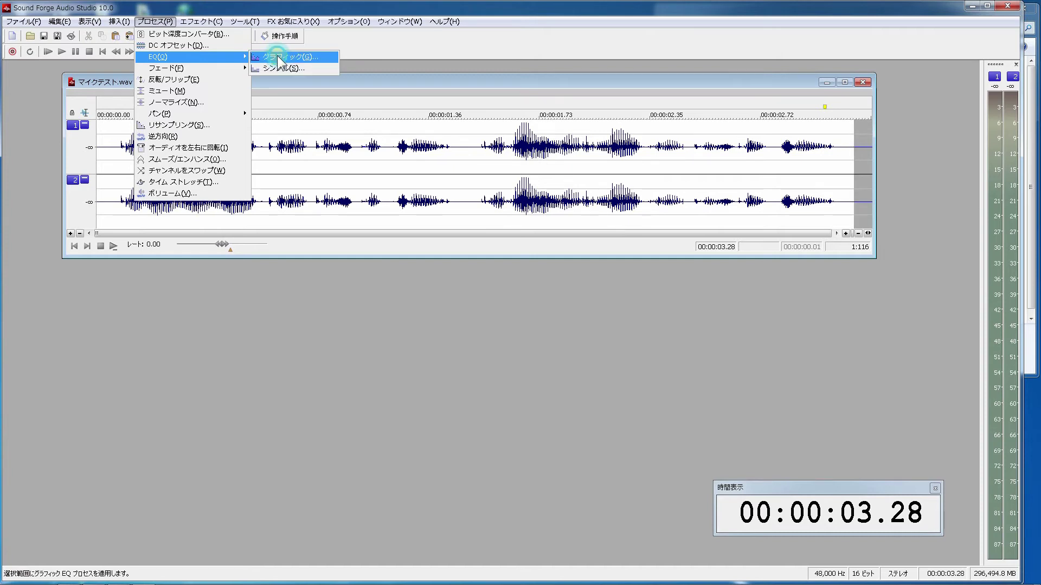
click(278, 56)
drag(382, 261, 381, 261)
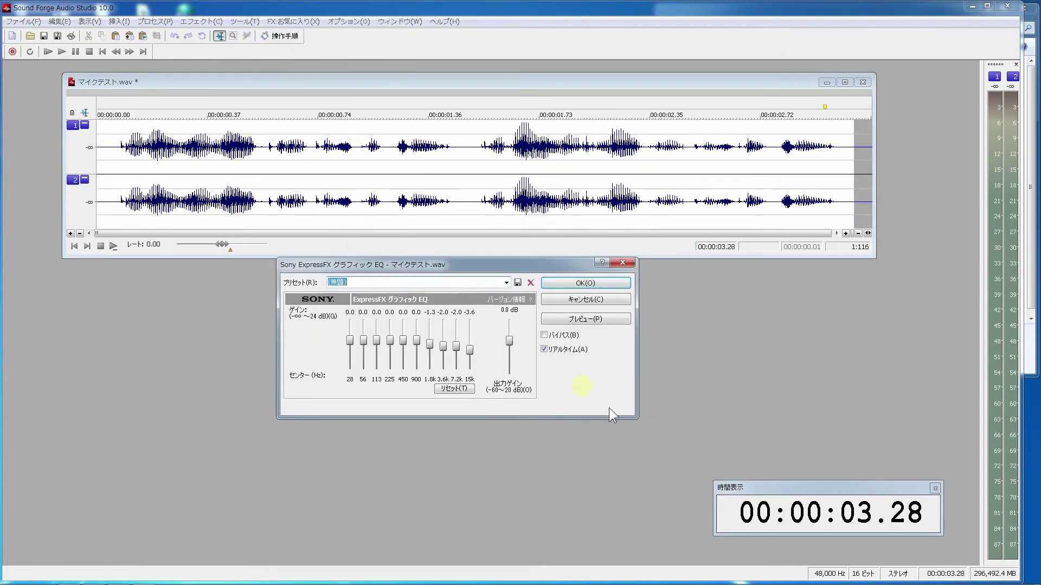
click(456, 389)
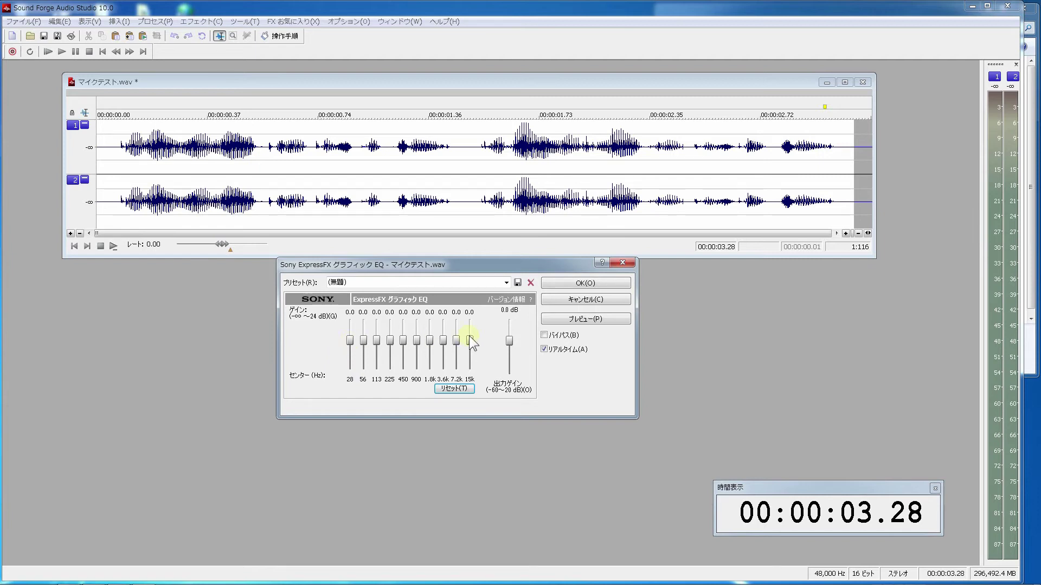
Preview the equalizer with the output gain at 0.8 dB, first with flat bands and again with the 15k band raised to 19.5 dB.
drag(509, 340, 509, 345)
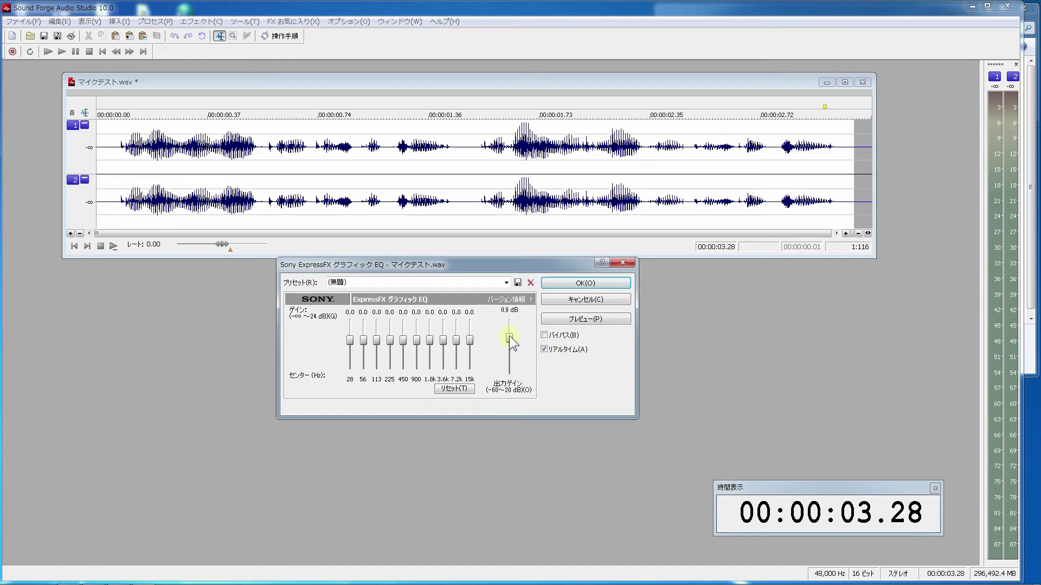
drag(509, 336, 510, 345)
click(565, 318)
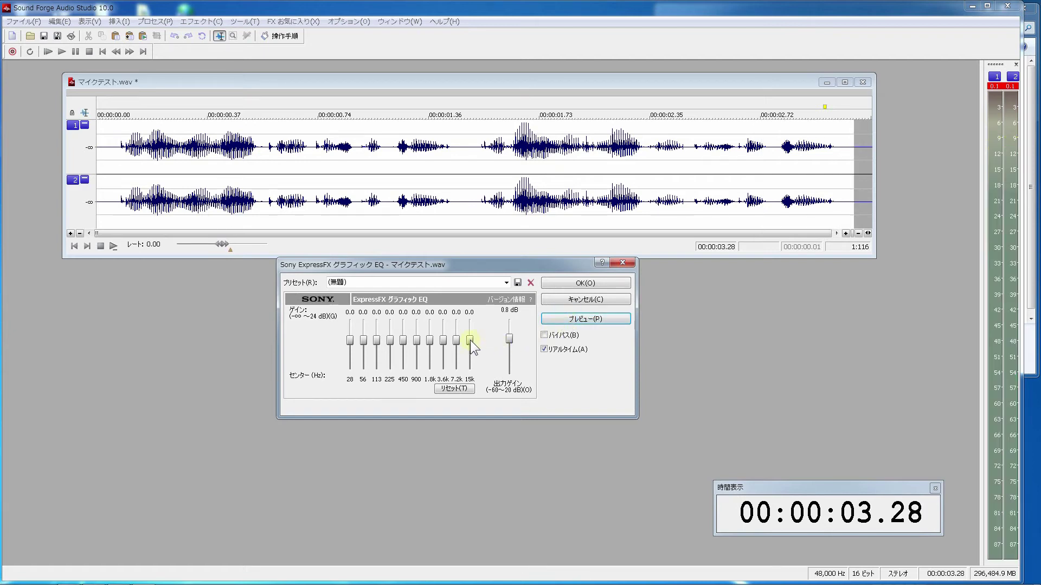
drag(470, 340, 471, 338)
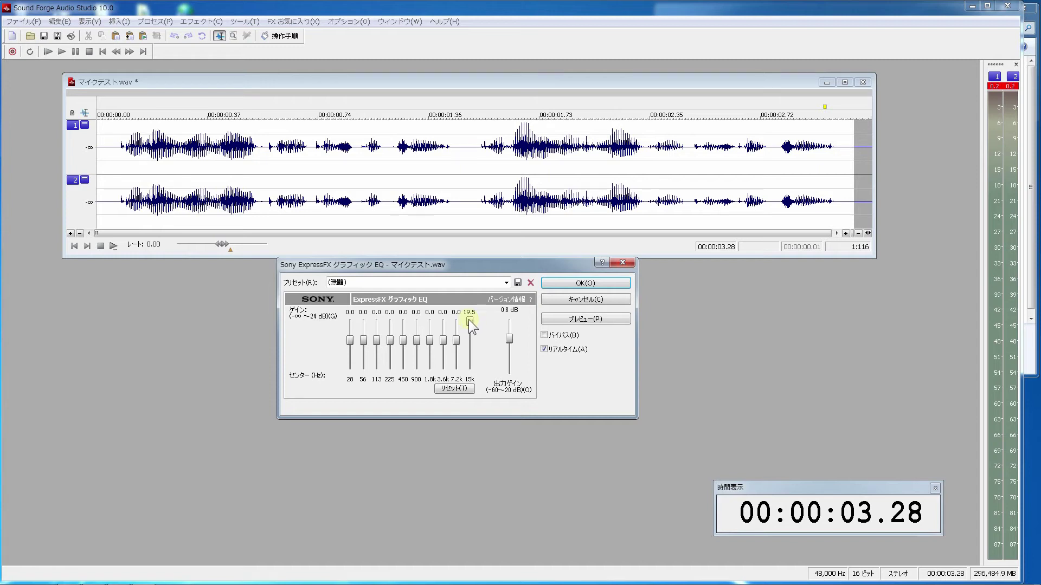
click(547, 317)
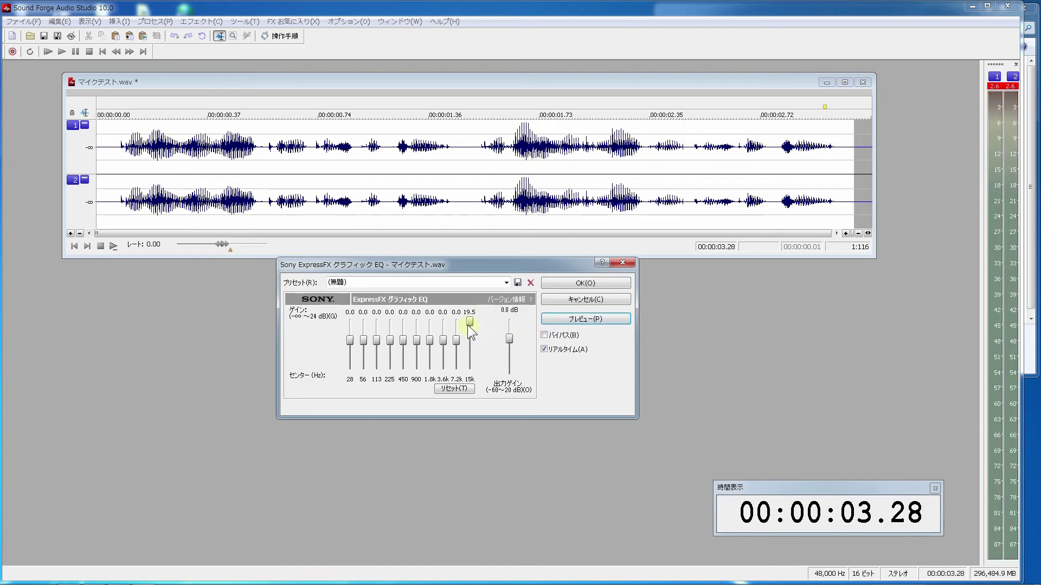
Lower the 15k band to about -0.5 dB and cancel the Graphic EQ.
drag(470, 322, 470, 329)
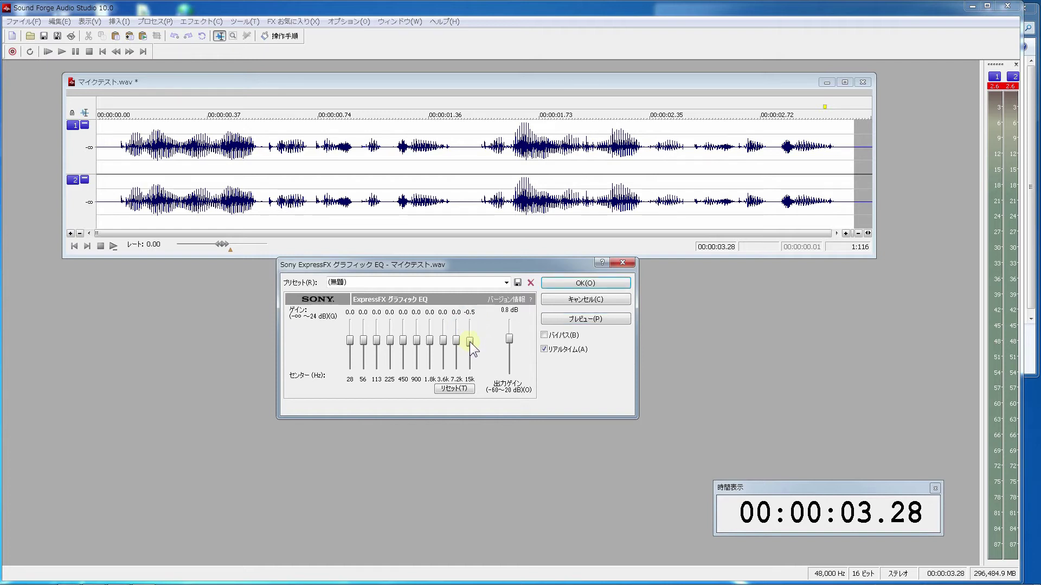
click(469, 341)
drag(509, 342, 509, 339)
click(595, 301)
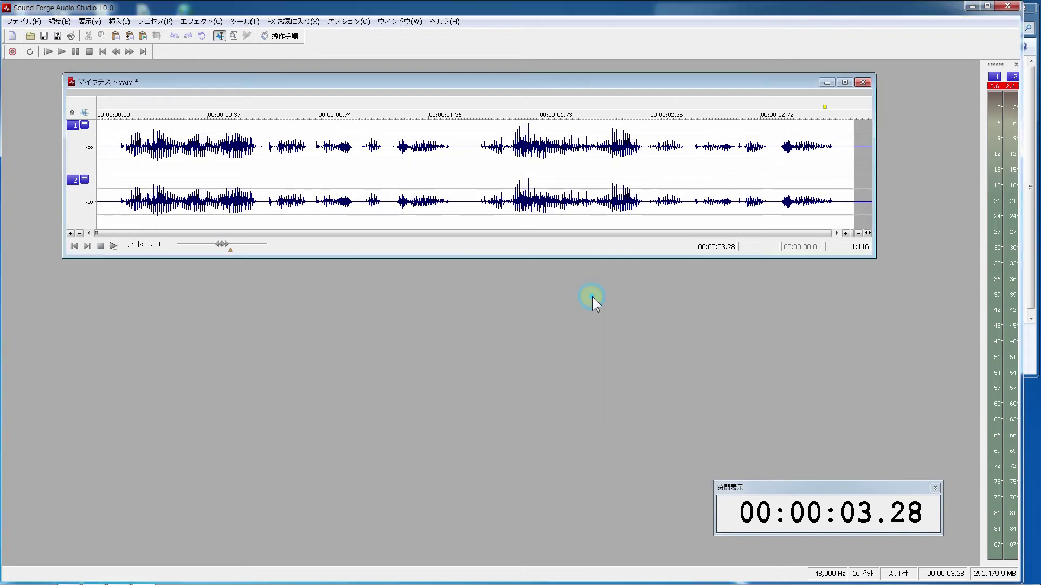
Start a Time Stretch on the recording and set its mode to スピーチ (Speech).
click(156, 21)
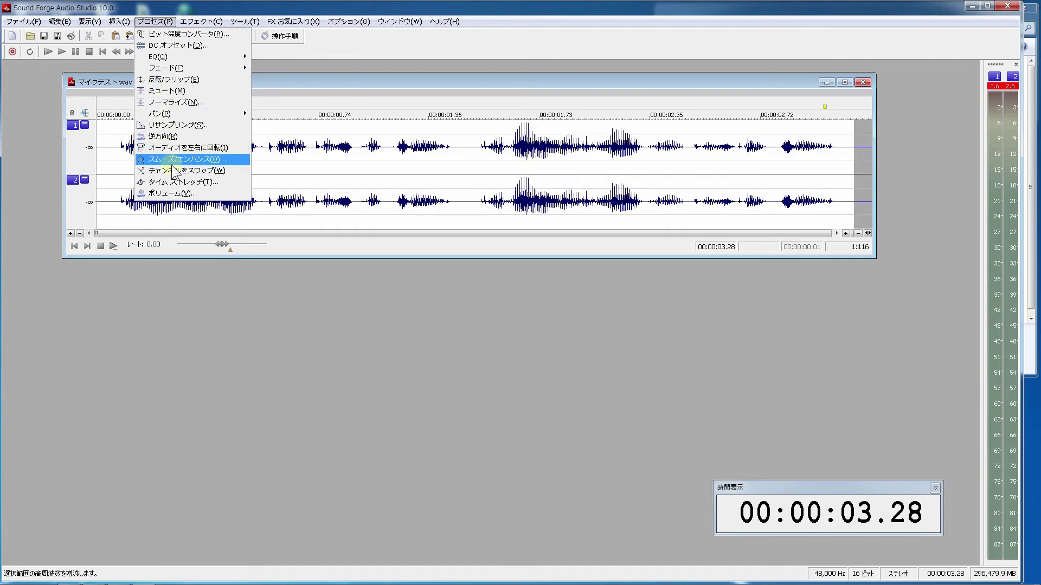
mouse_move(176, 72)
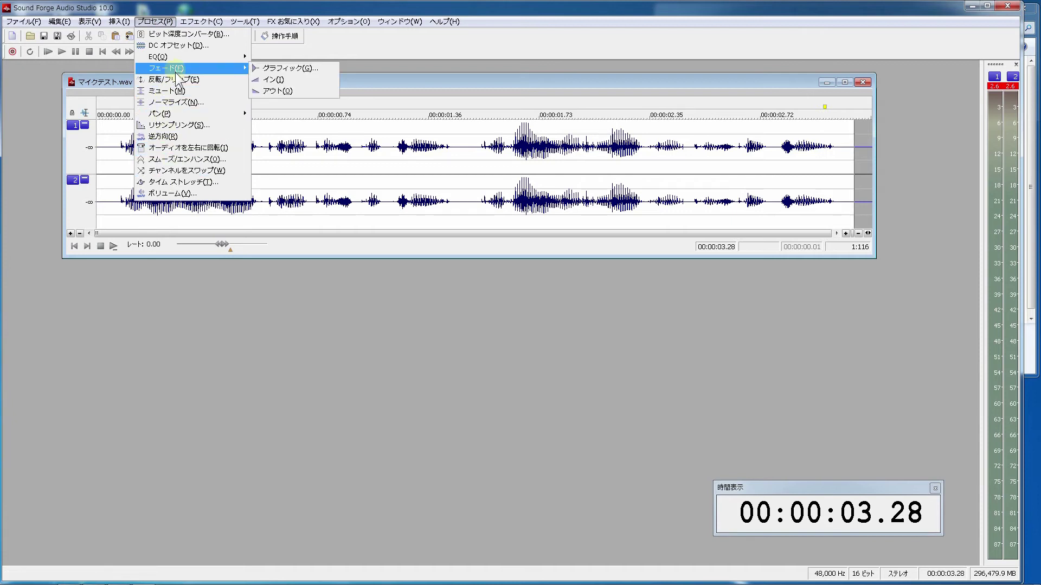
click(187, 182)
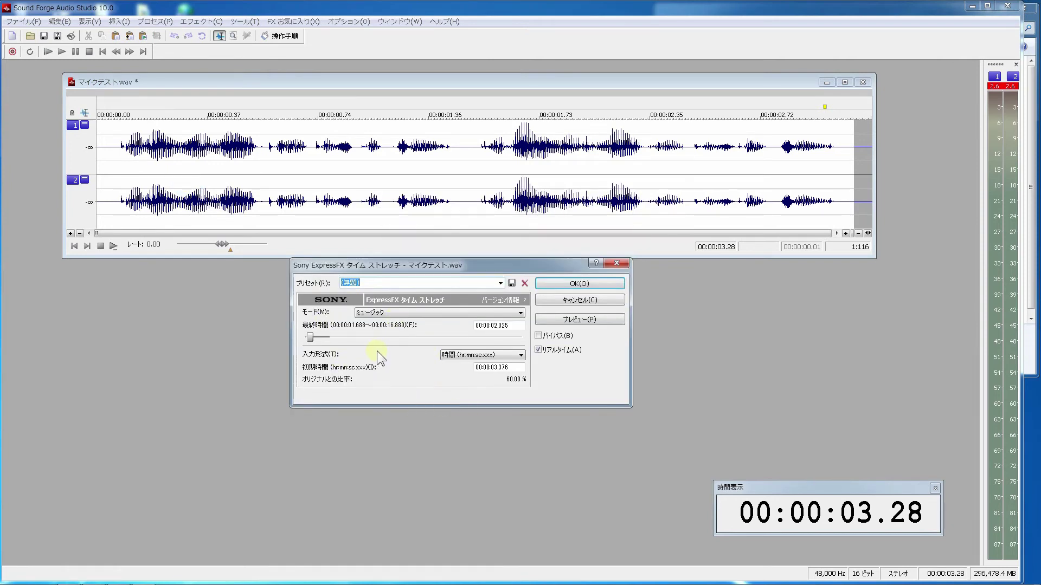
click(416, 313)
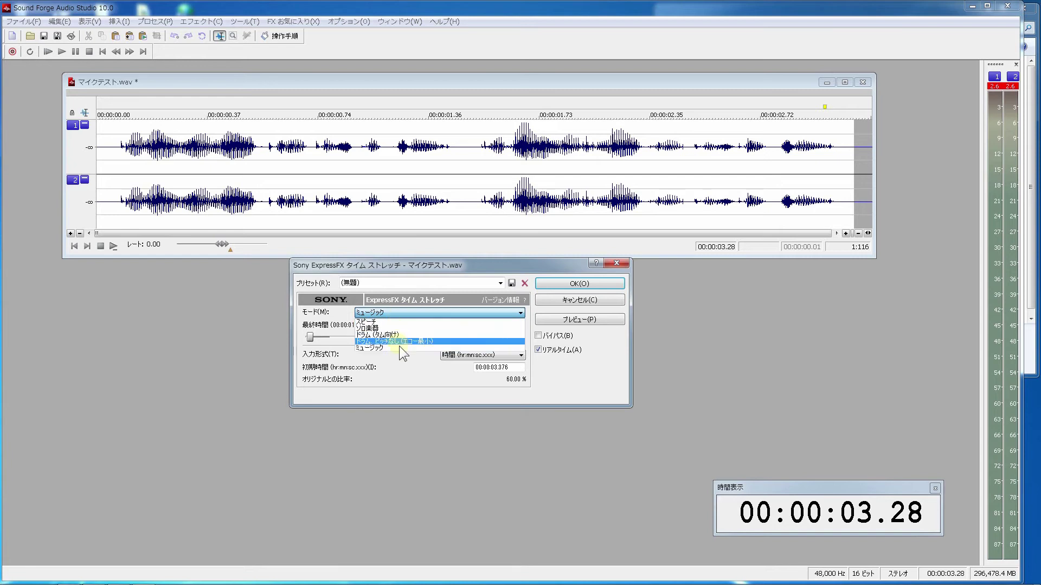
click(399, 322)
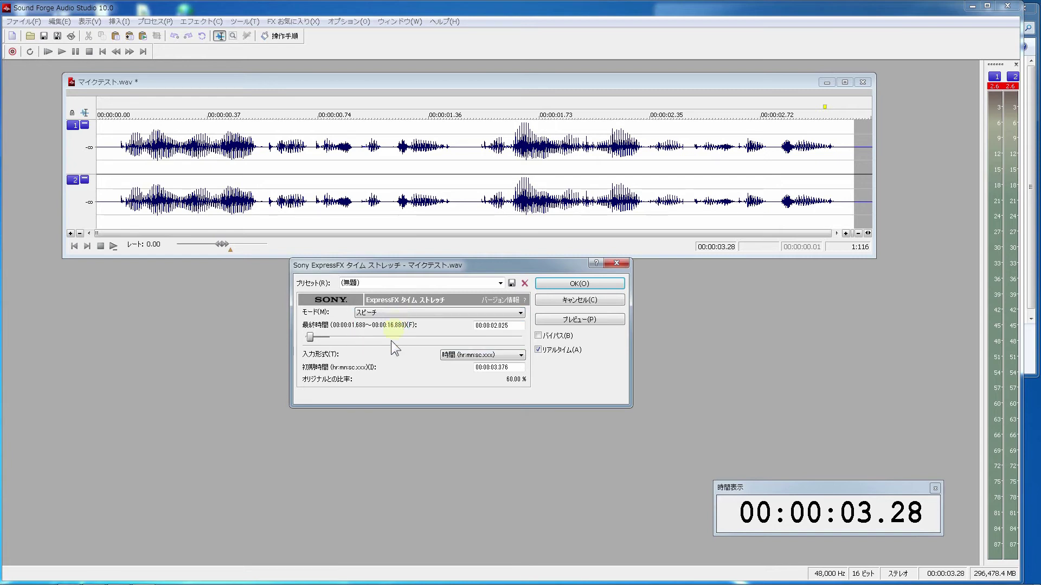
Set the time stretch's final time to 00:00:03.249.
click(331, 339)
mouse_move(317, 337)
mouse_down()
mouse_move(333, 337)
mouse_move(311, 337)
mouse_up()
drag(326, 337, 323, 337)
drag(326, 336, 327, 337)
Try the percentage and tempo (BPM) input formats, return to the time format, and set the final time to 00:00:03.401.
click(458, 356)
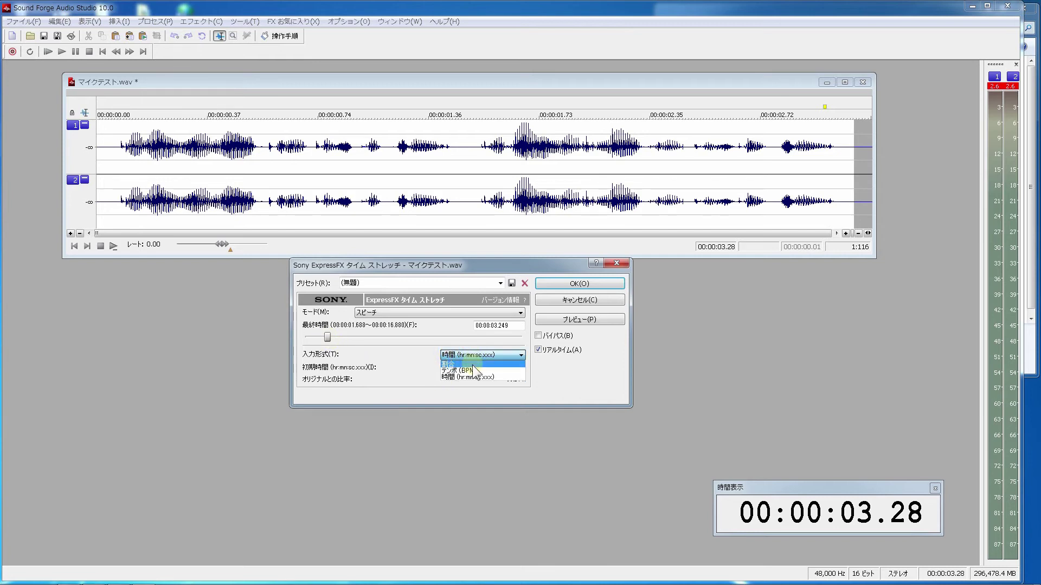
click(473, 364)
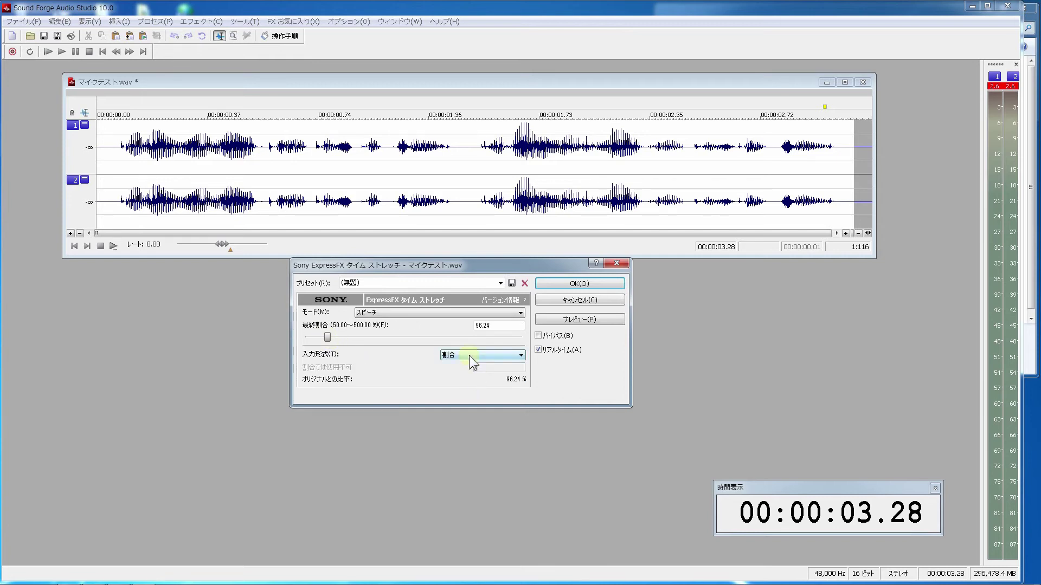
scroll(470, 355, down, 1)
click(468, 355)
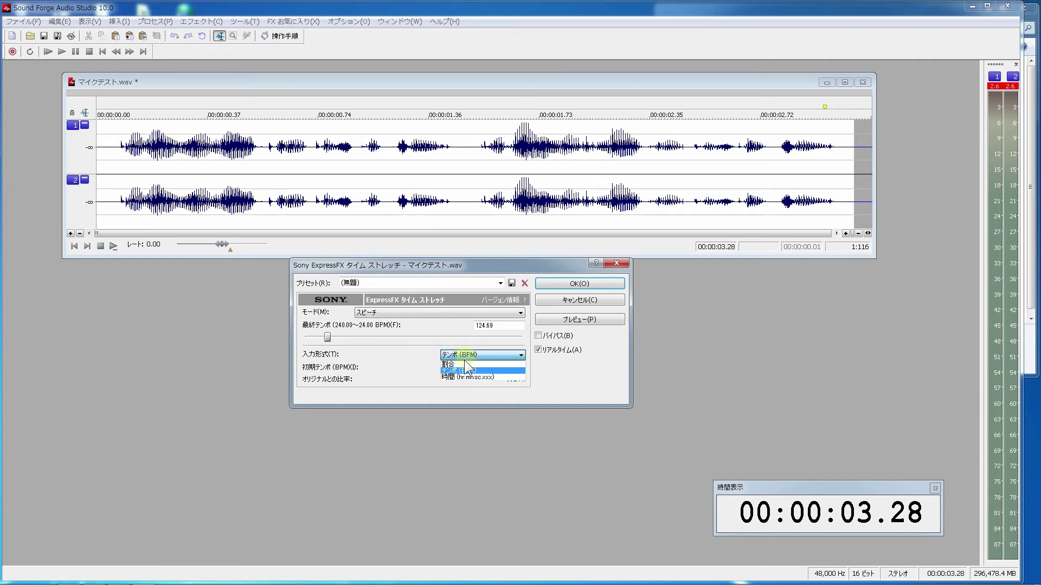
click(467, 363)
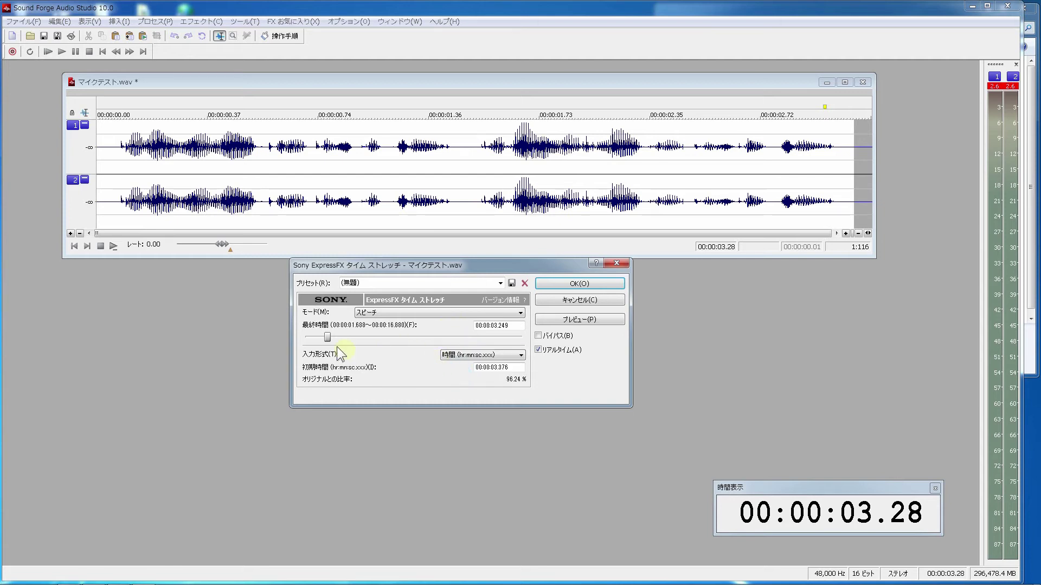
drag(324, 337, 330, 340)
click(477, 355)
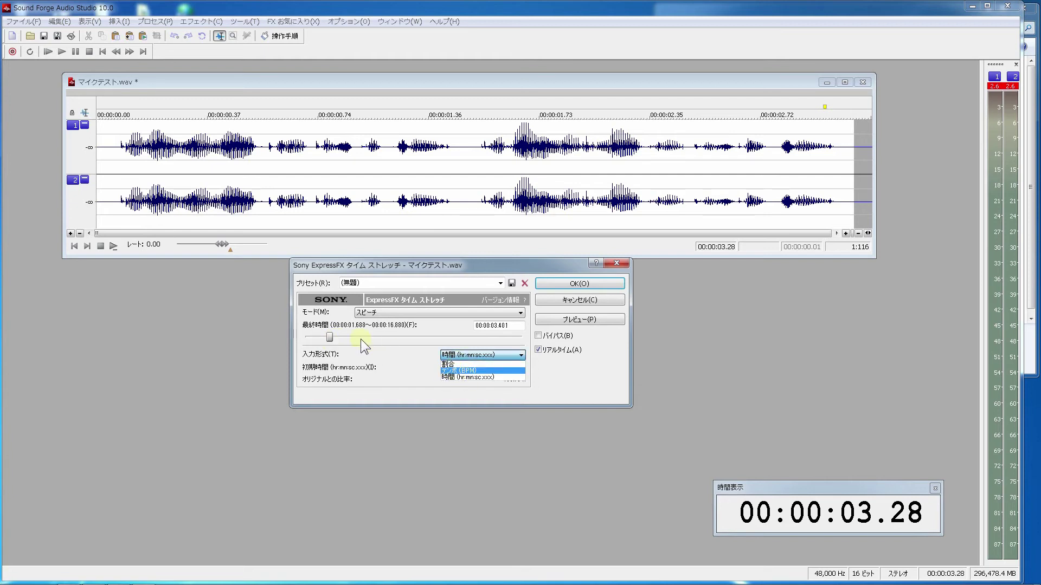
click(396, 343)
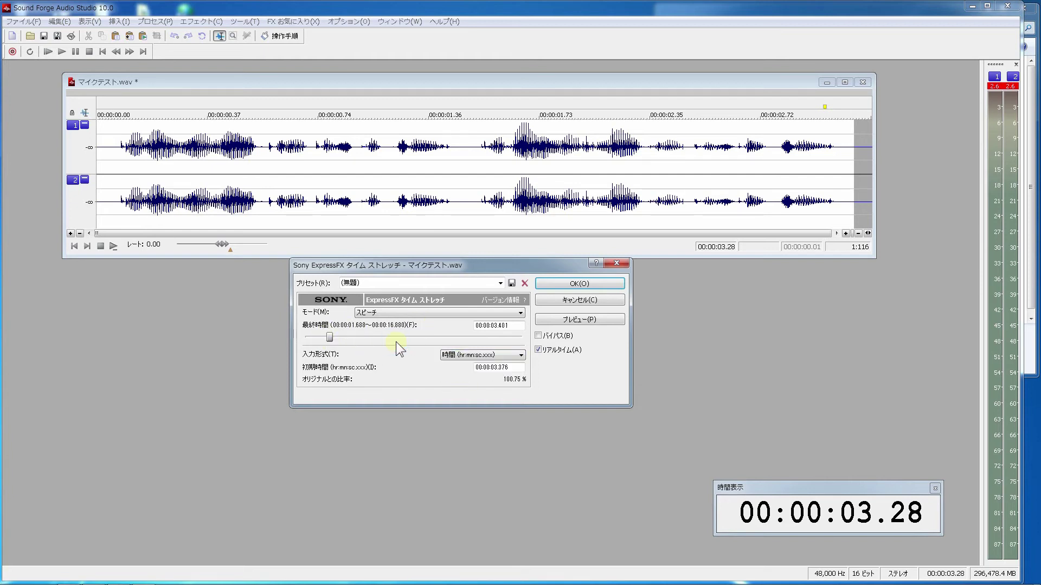
Preview the time stretch with a final time of 00:00:02.830 and again with 00:00:04.505.
click(328, 338)
click(555, 322)
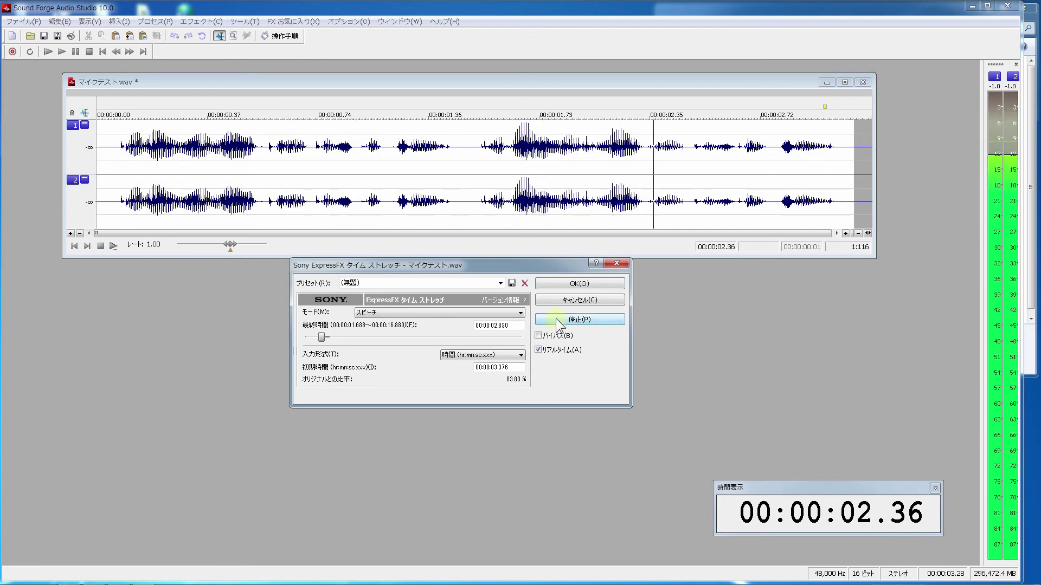
click(555, 318)
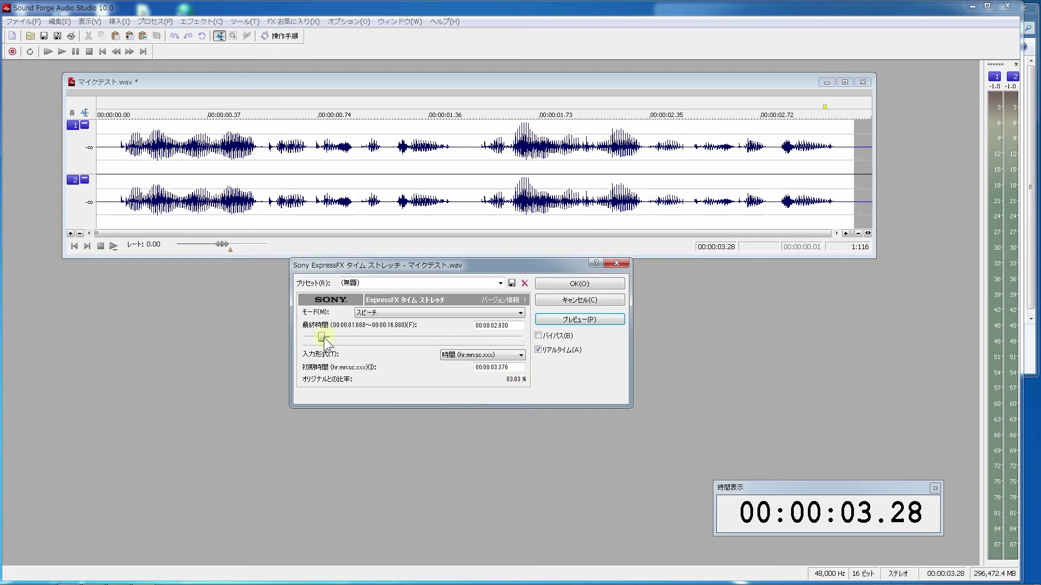
drag(324, 338, 343, 337)
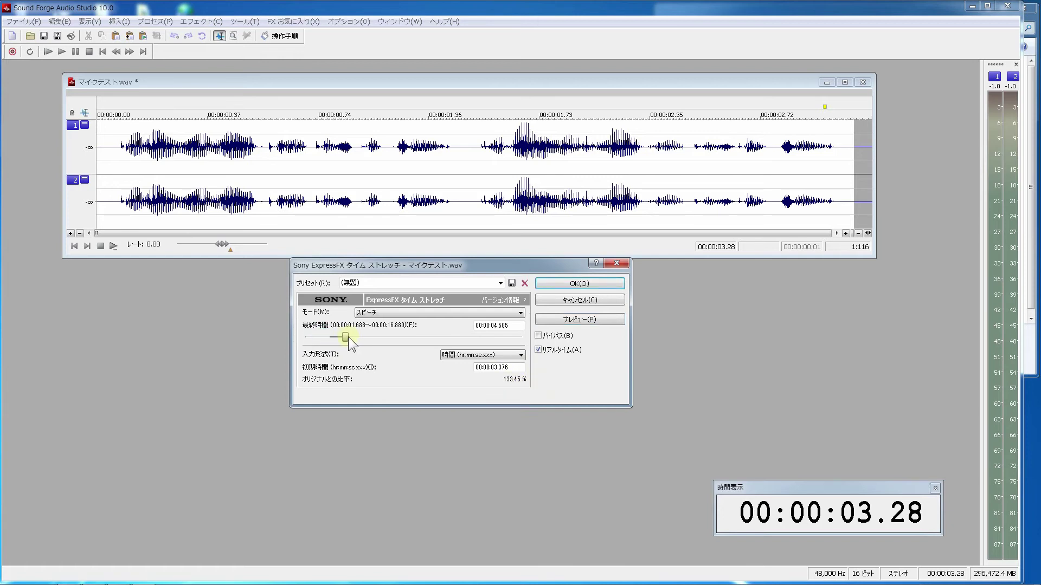
click(568, 321)
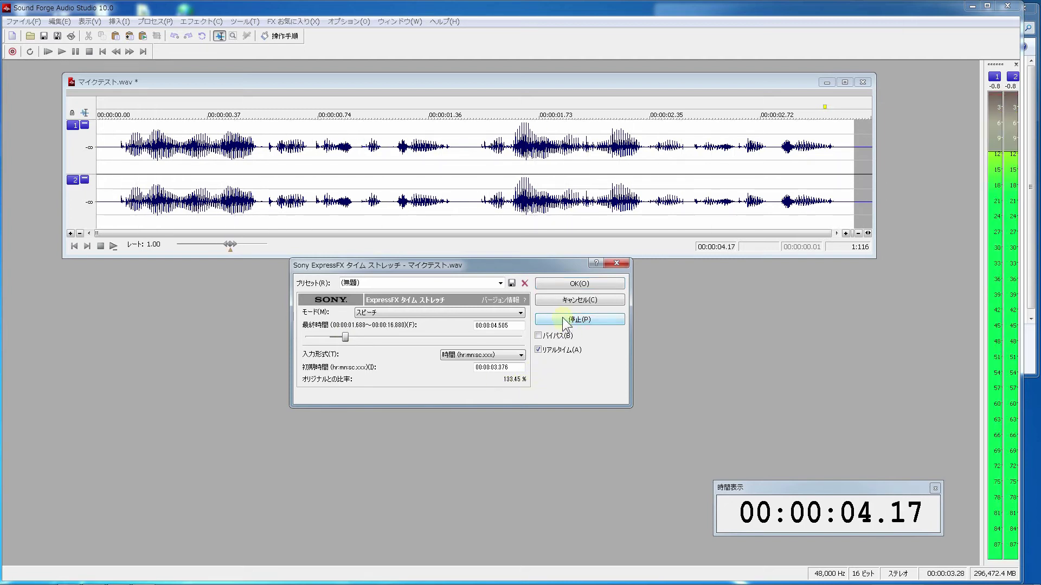
Set the final time to 00:00:03.591, view the input formats once more and cancel the Time Stretch.
drag(345, 338, 332, 338)
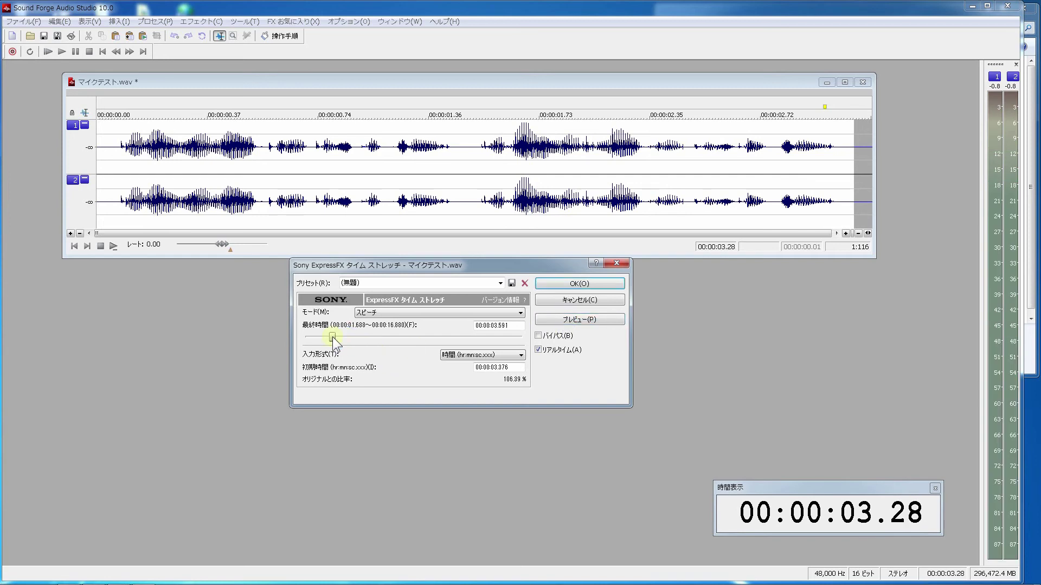
click(454, 355)
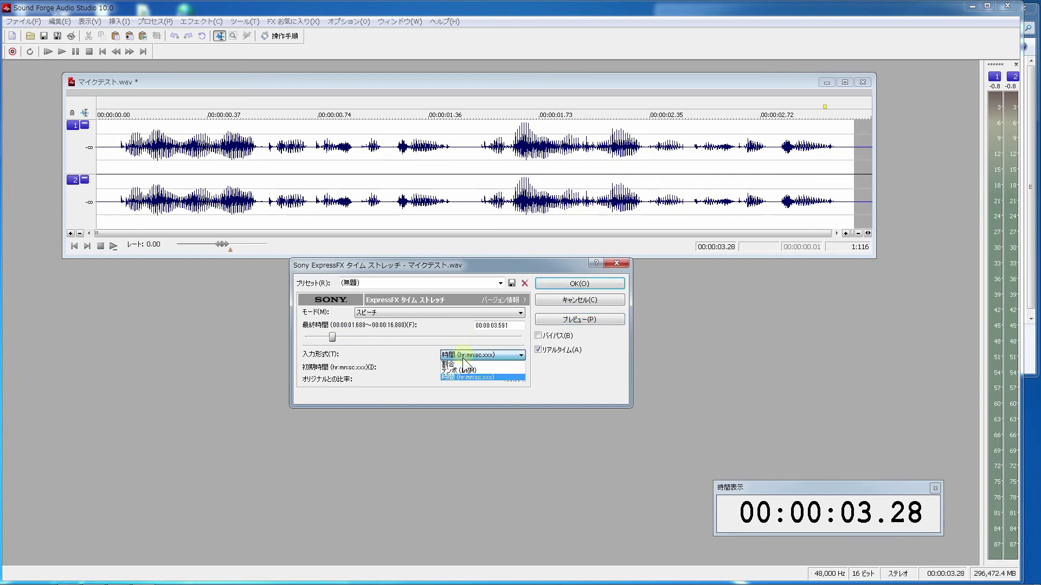
click(418, 351)
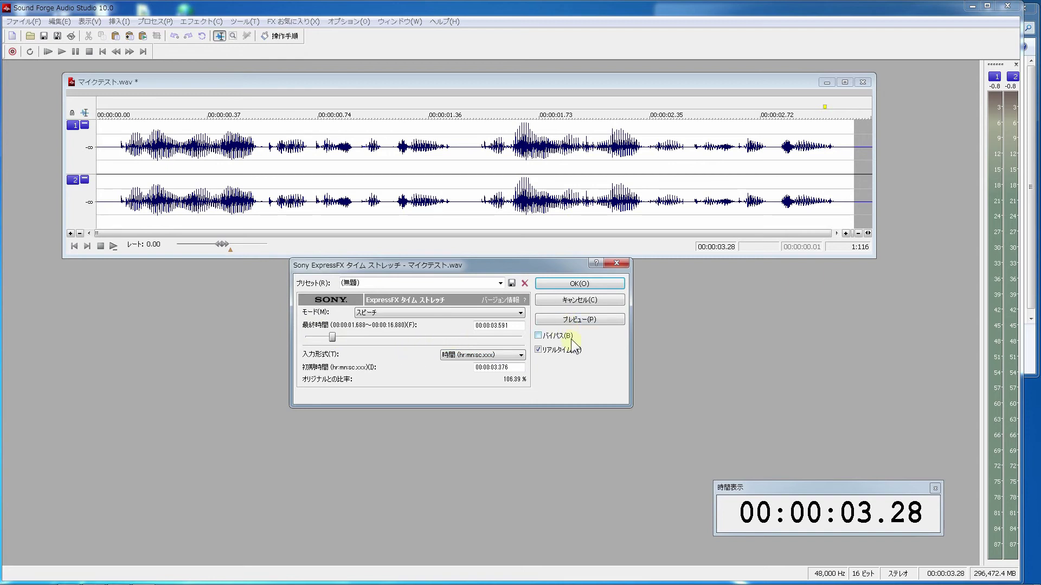
click(597, 301)
Open the Reverb effect and look through its presets and room types.
click(201, 21)
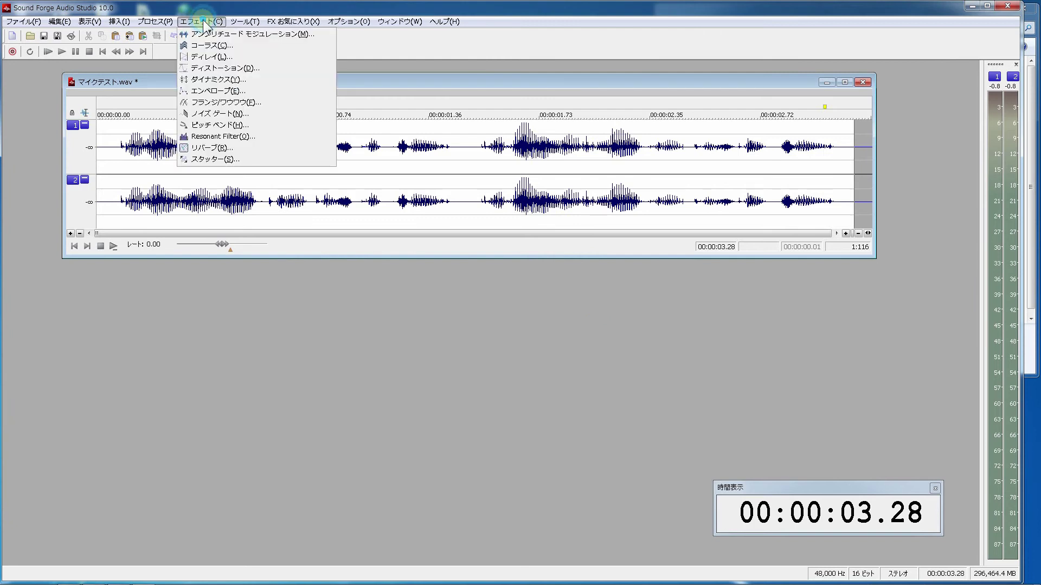
click(211, 148)
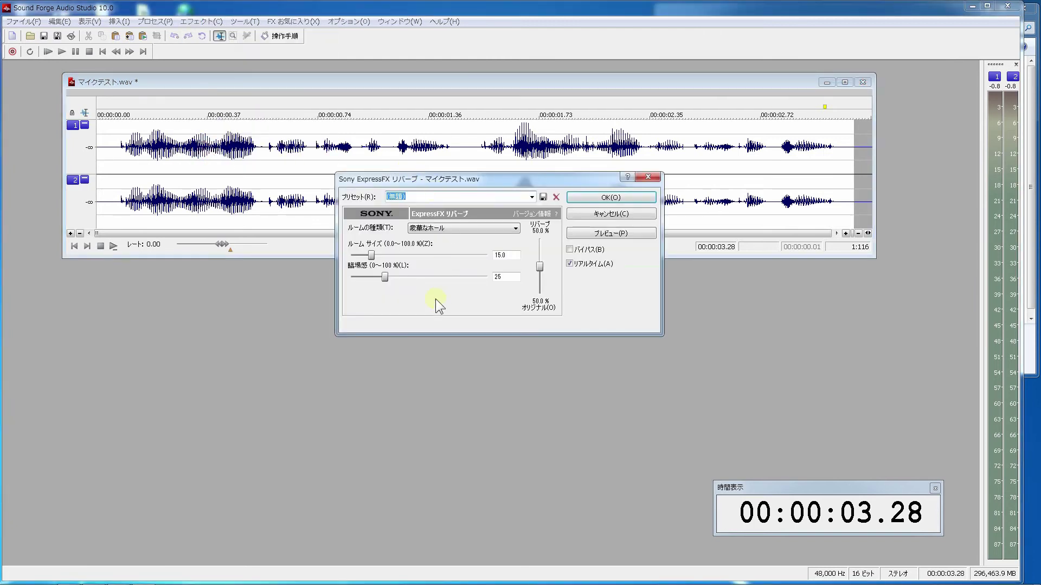
click(533, 196)
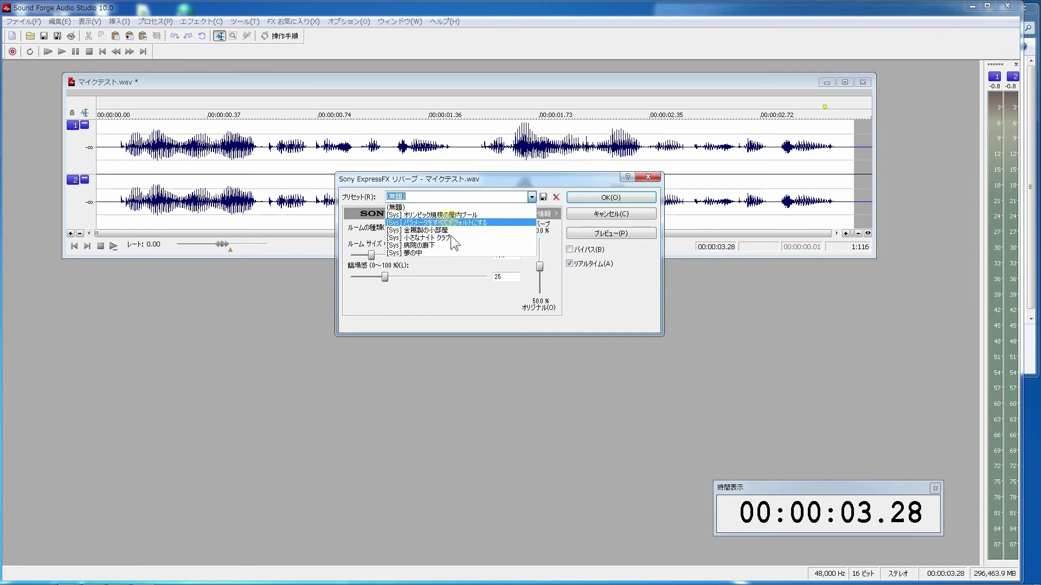
click(521, 179)
click(514, 229)
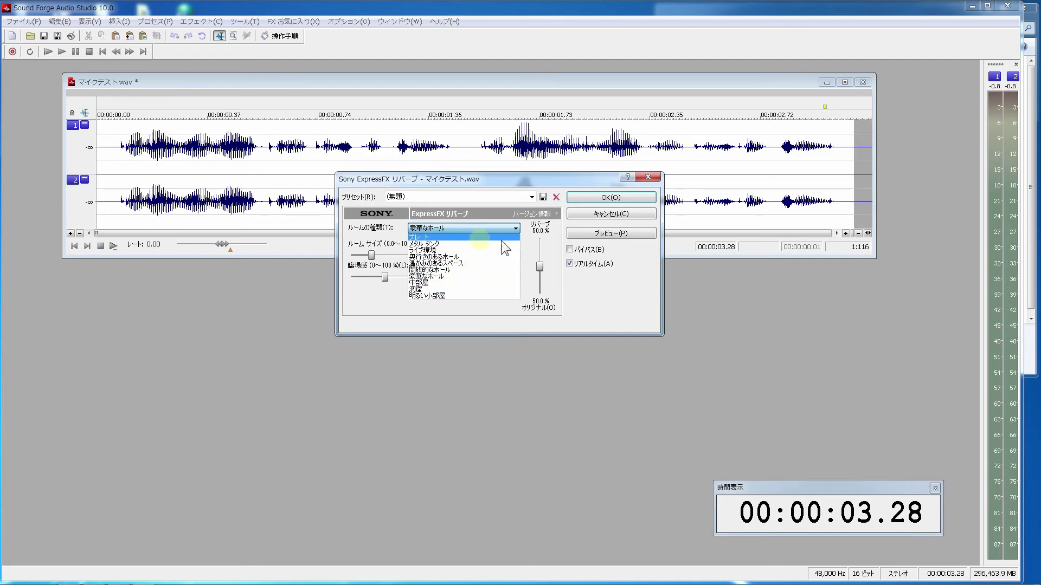
click(526, 246)
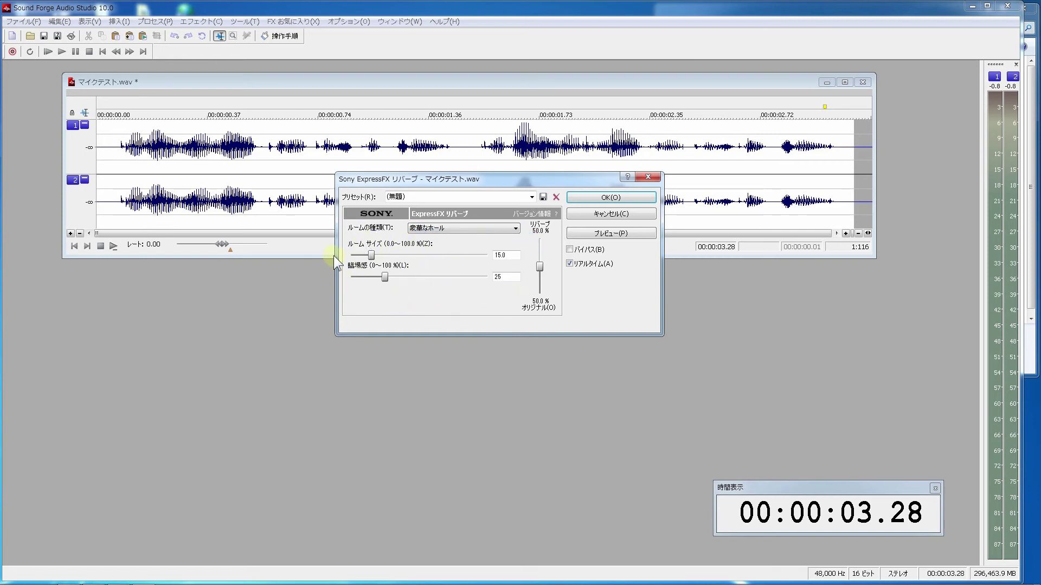
Set the room size to 27.0, the liveliness to 37 and the mix to 19.8% reverb and 80.2% original, and preview.
click(362, 255)
mouse_move(539, 267)
mouse_down()
mouse_move(545, 312)
mouse_move(541, 248)
mouse_move(539, 274)
mouse_up()
drag(540, 273, 541, 283)
drag(375, 255, 405, 279)
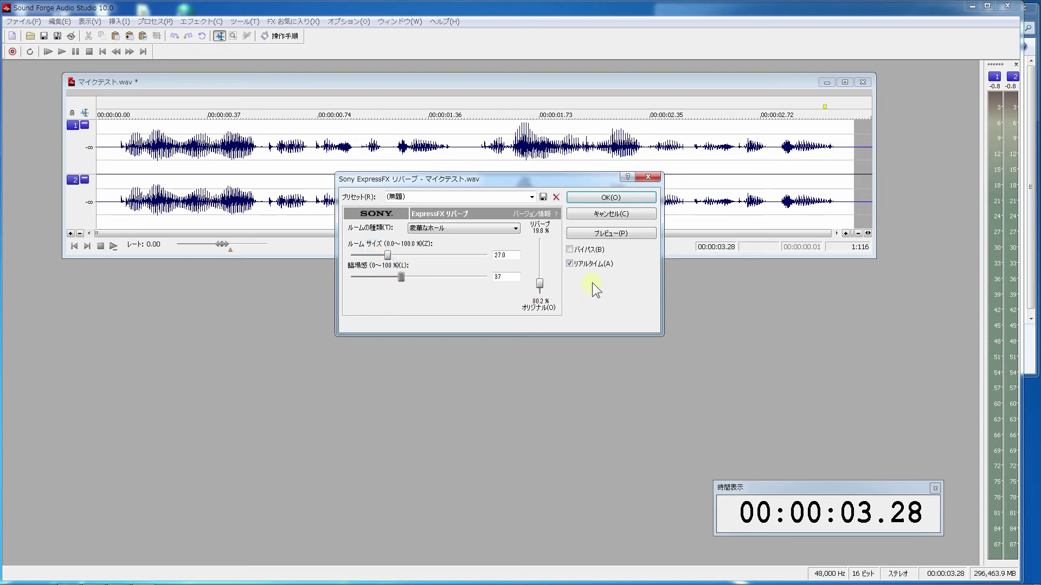
click(594, 233)
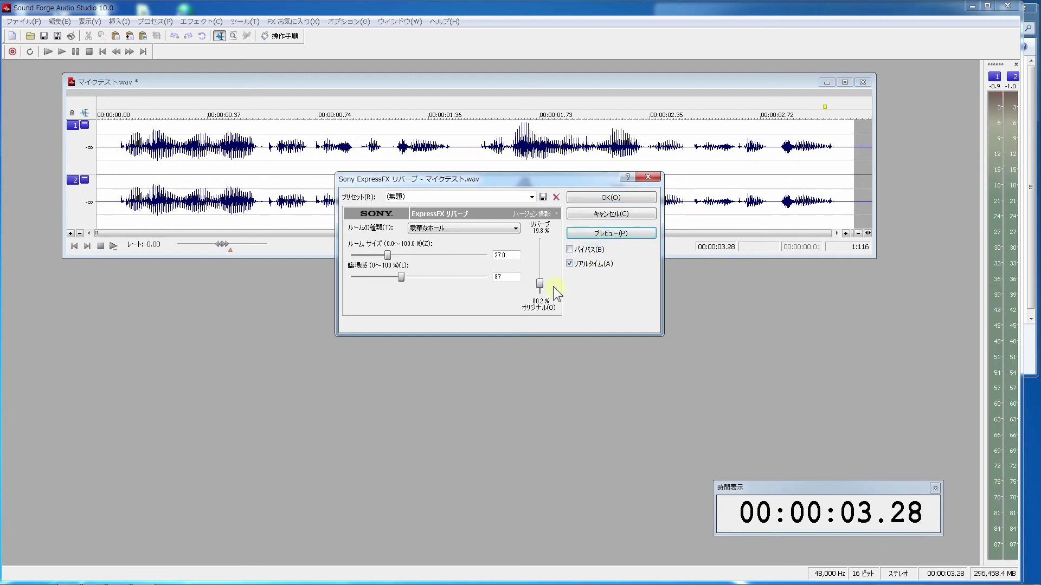
Preview the recording with the reverb mix at 0.0% and again at 73.2%.
drag(540, 284, 552, 304)
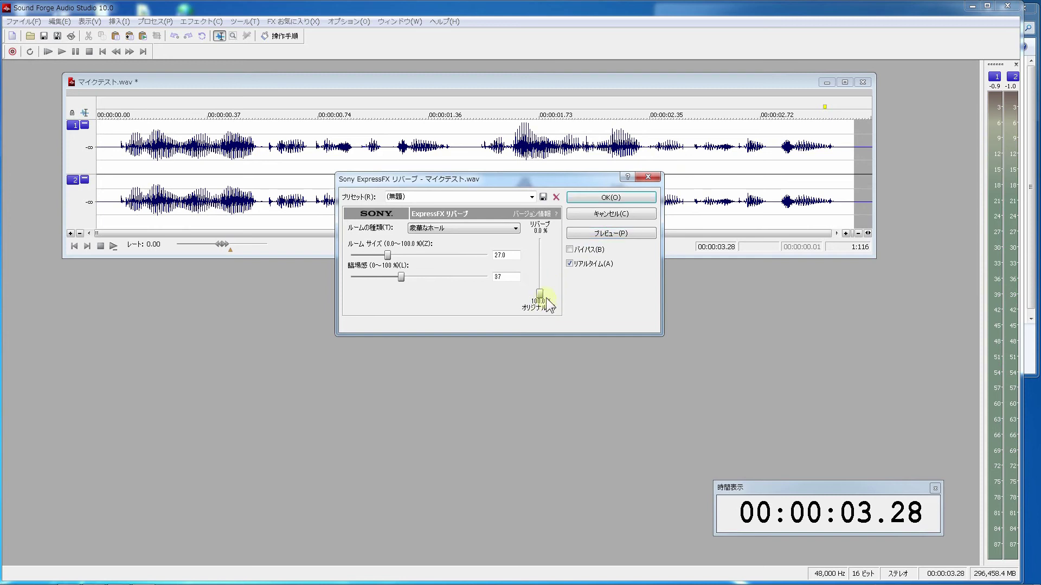
click(602, 233)
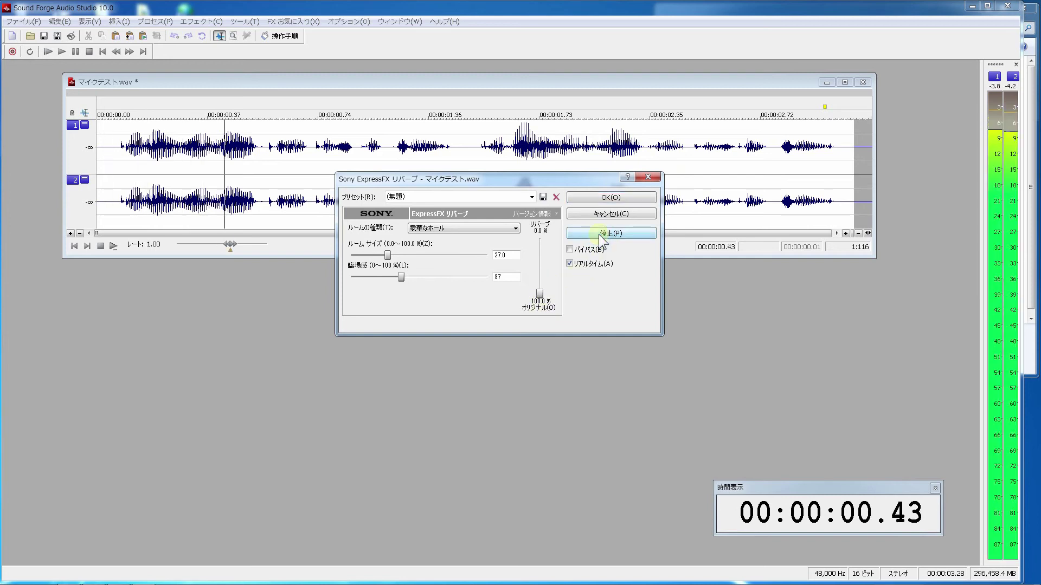
click(602, 235)
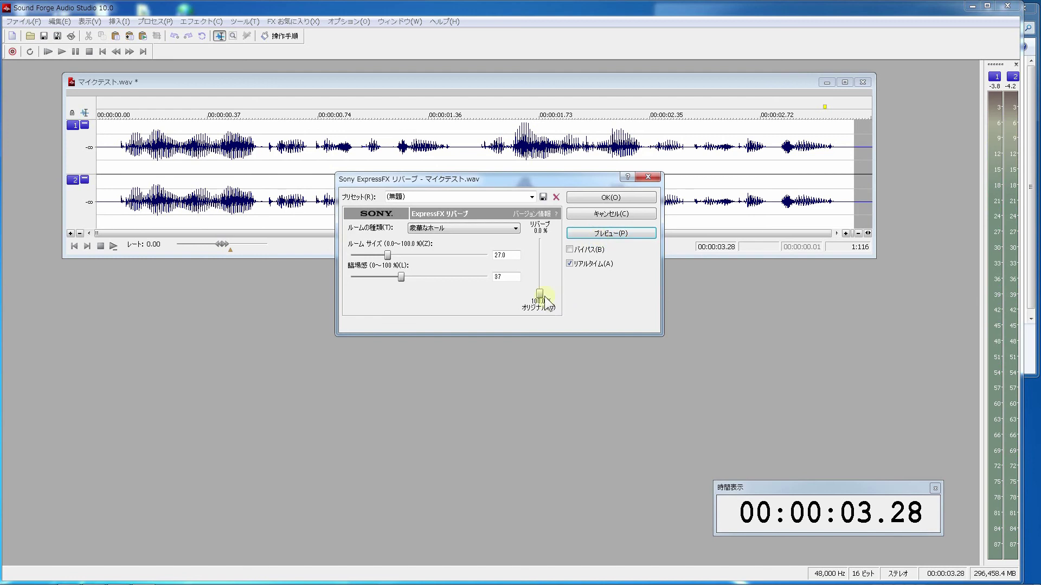
drag(539, 293, 542, 253)
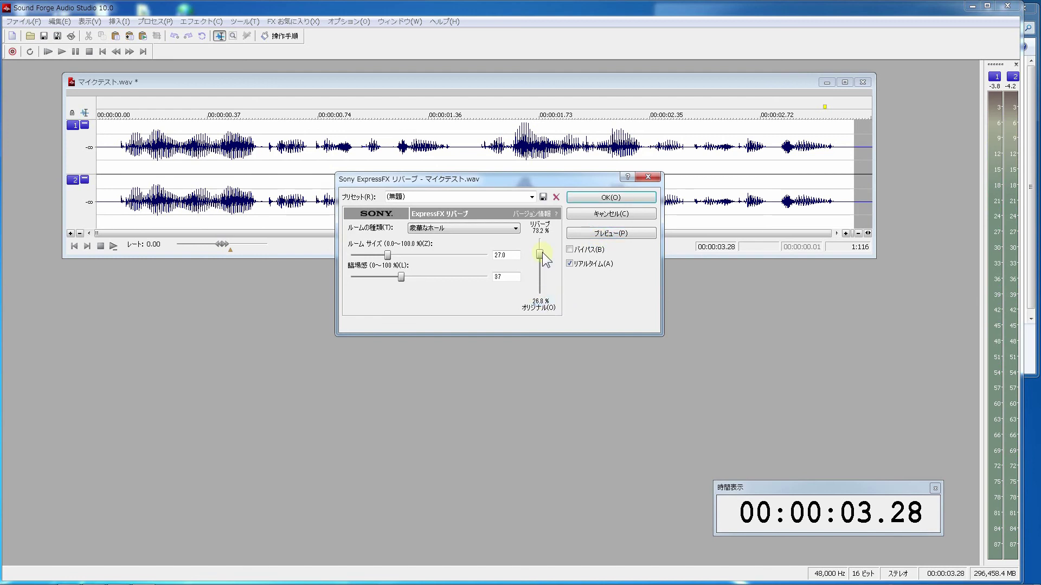
click(599, 234)
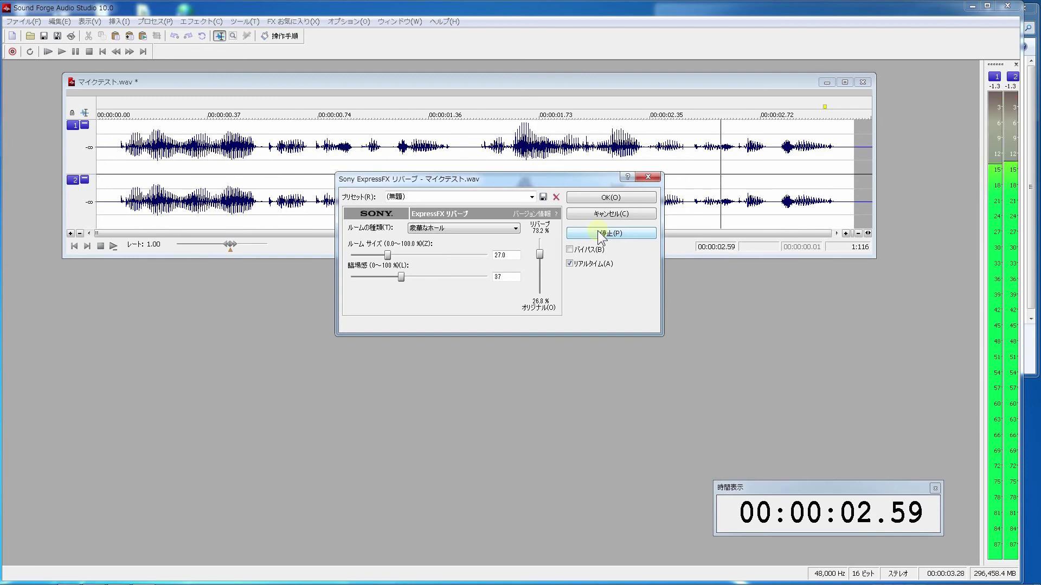
Set the room size to 20.5 and the liveliness to 25, readjust the reverb mix and cancel the Reverb effect.
drag(540, 255, 547, 273)
drag(387, 255, 379, 258)
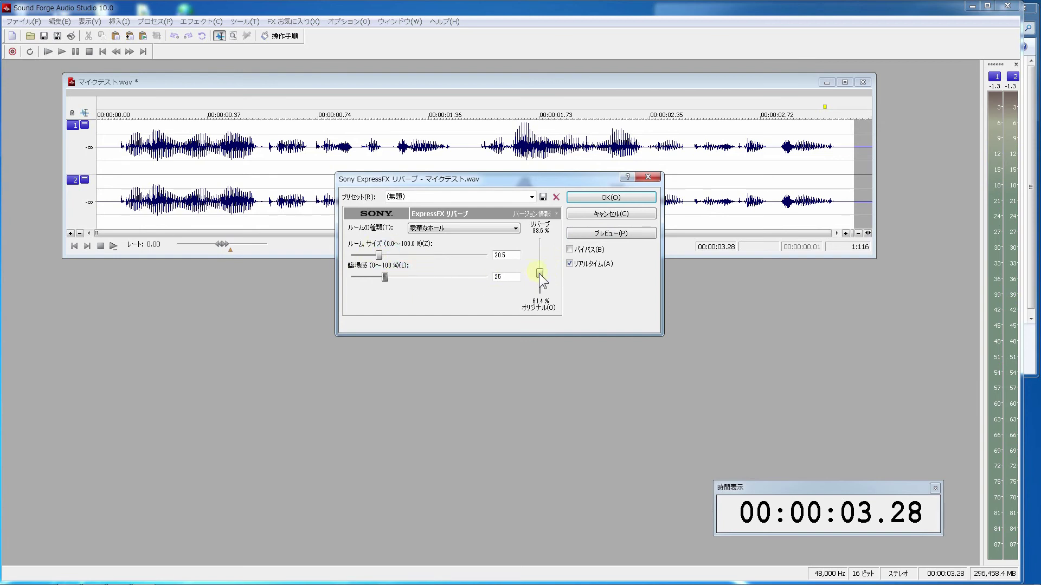
drag(539, 274, 540, 266)
click(611, 214)
Open the Pitch Bend effect for the recording and reset its envelope.
click(211, 22)
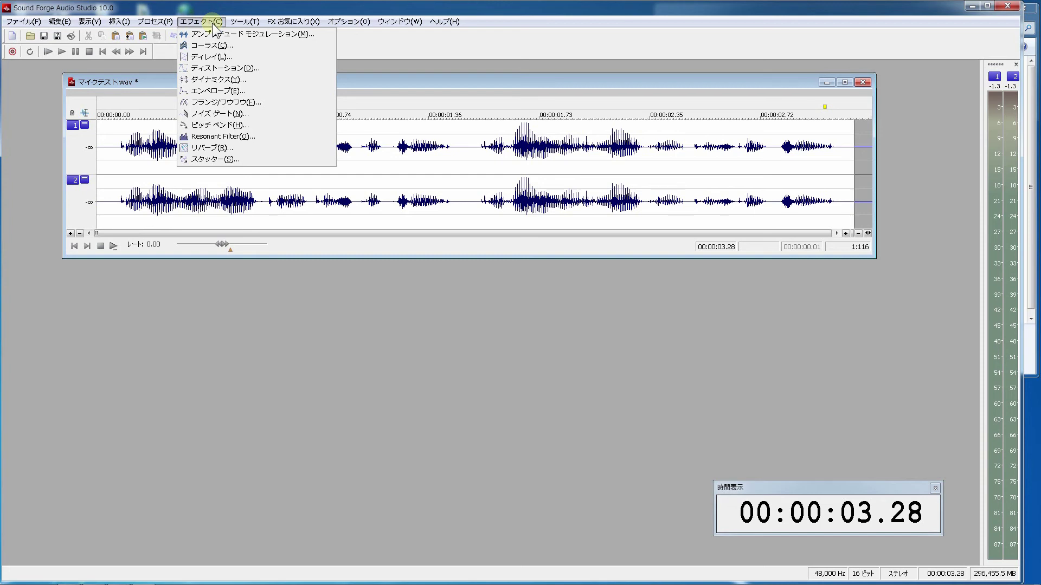
click(216, 125)
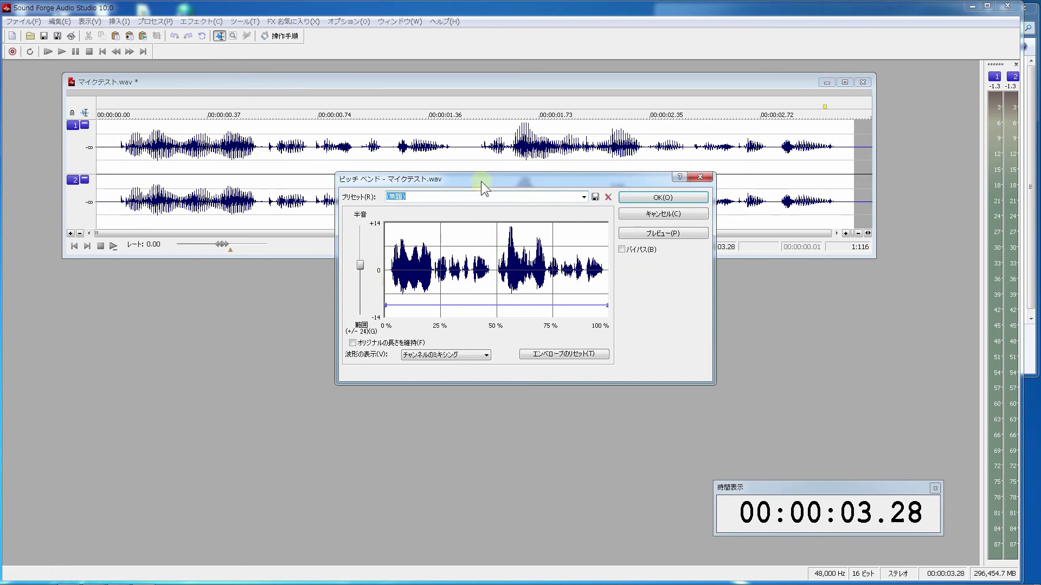
mouse_move(481, 181)
mouse_down()
mouse_move(457, 210)
mouse_move(476, 180)
mouse_up()
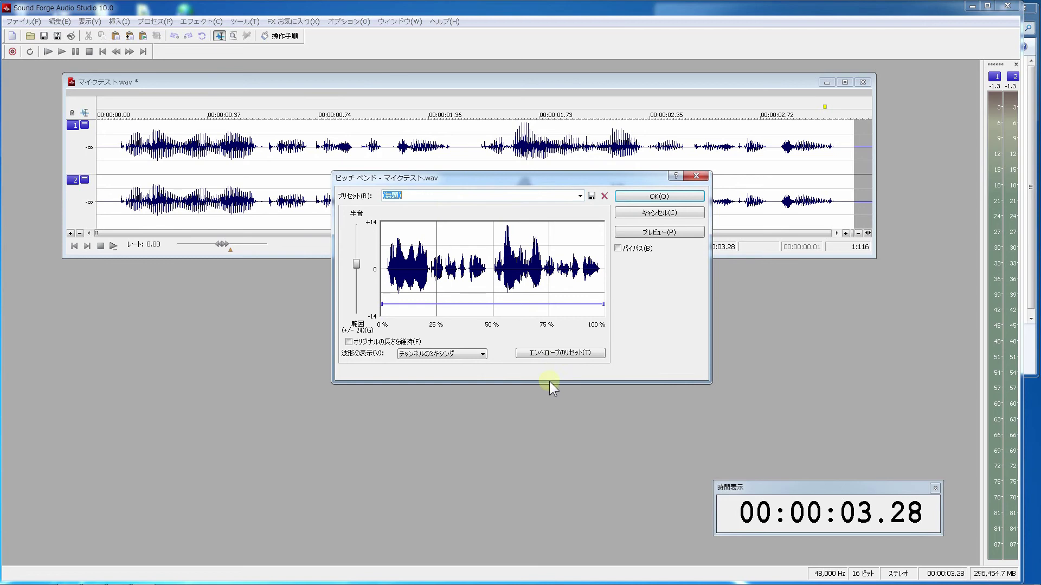
click(535, 353)
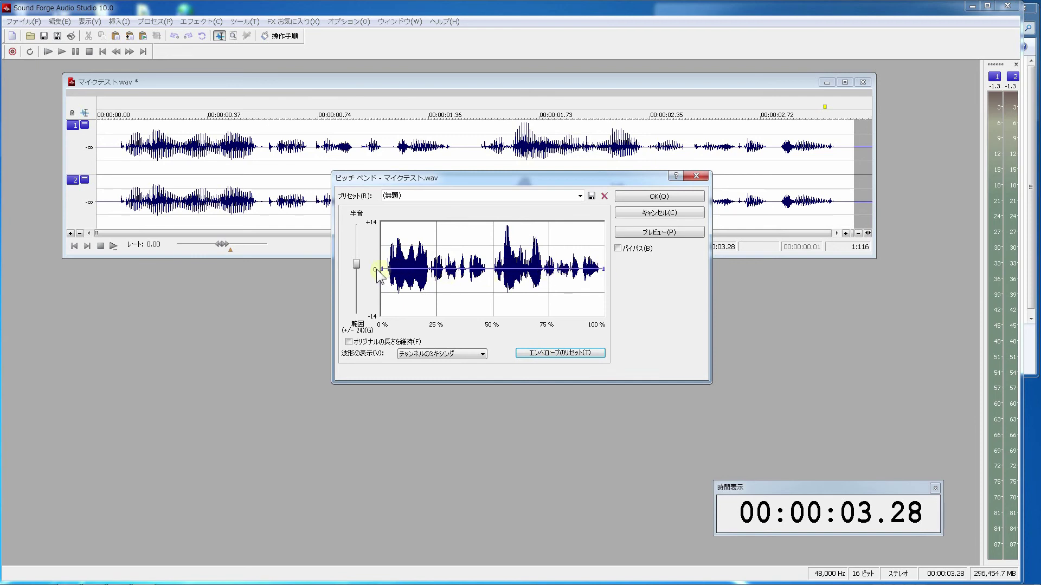
Add pitch envelope points at about 50% and 72% of the recording and preview the sound.
click(413, 270)
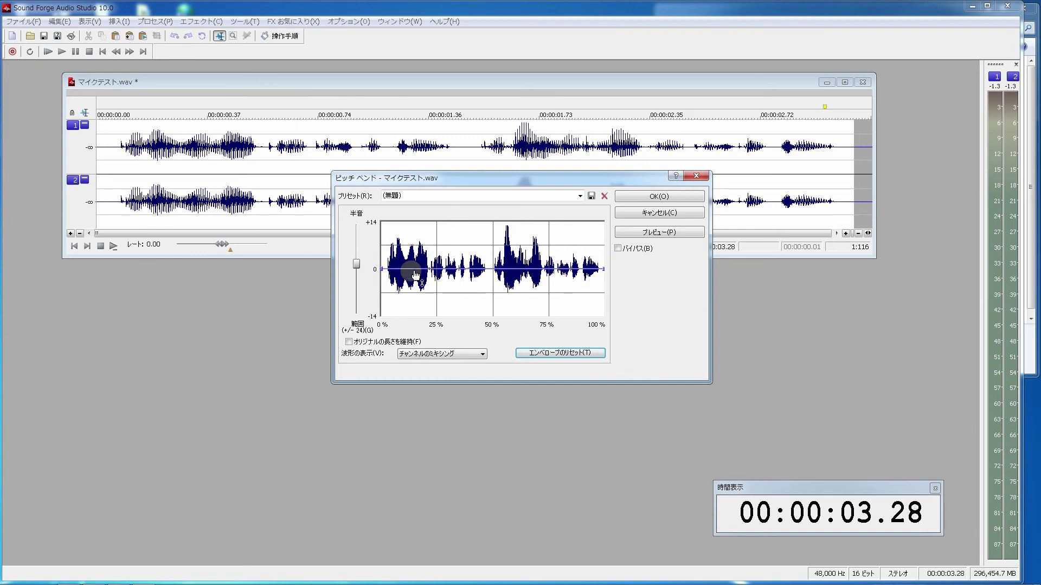
double_click(492, 270)
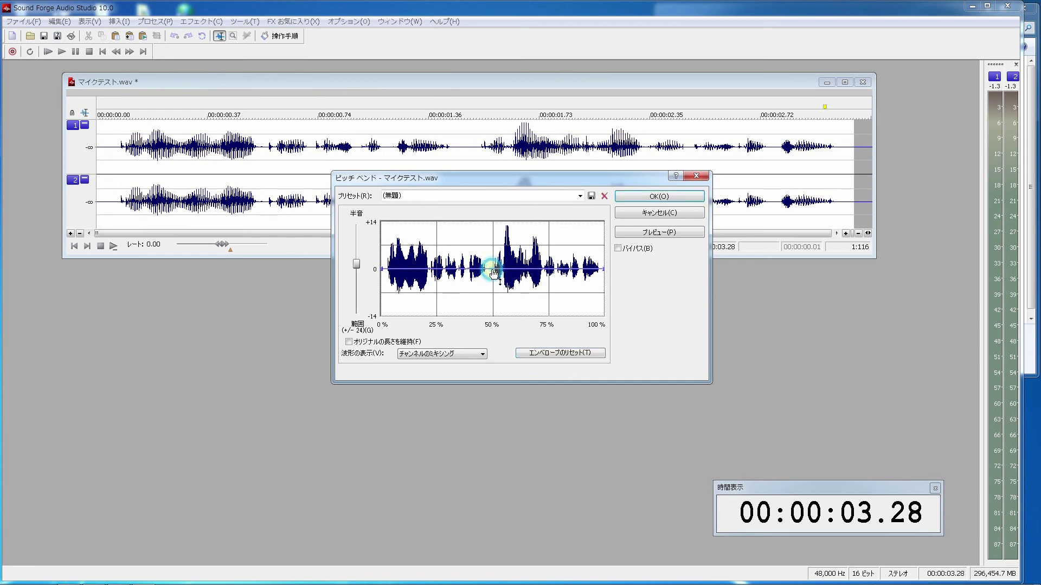
double_click(543, 269)
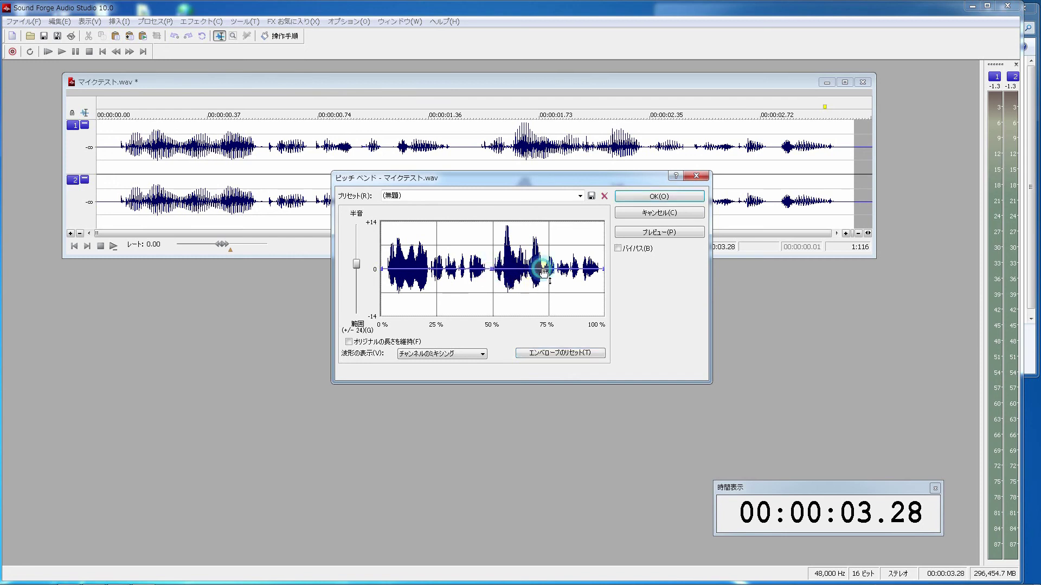
click(620, 231)
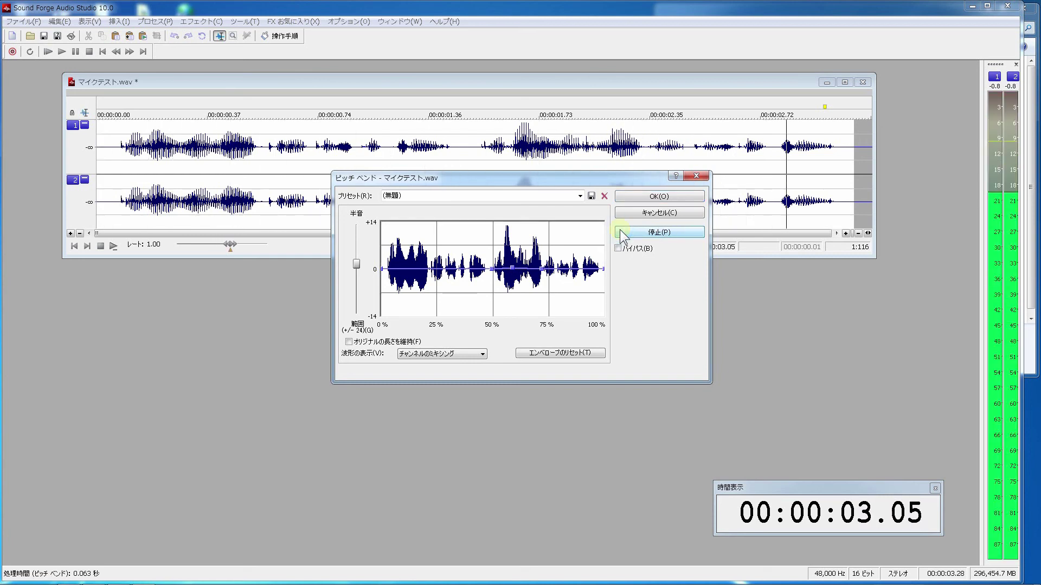
Raise a new envelope point between those two to about 2.9 semitones and preview it, also with the original length preserved.
click(513, 269)
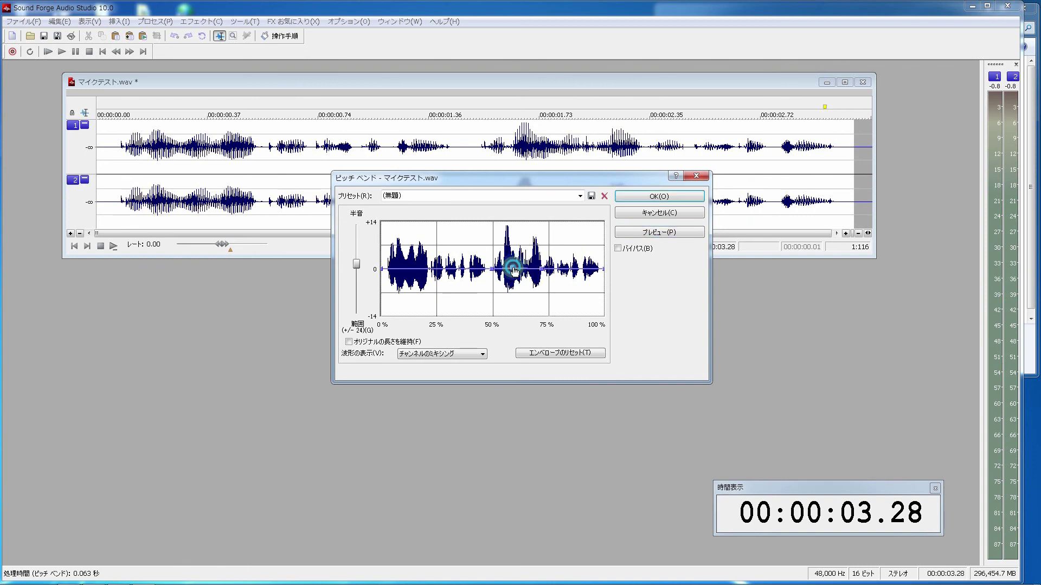
drag(513, 269, 515, 262)
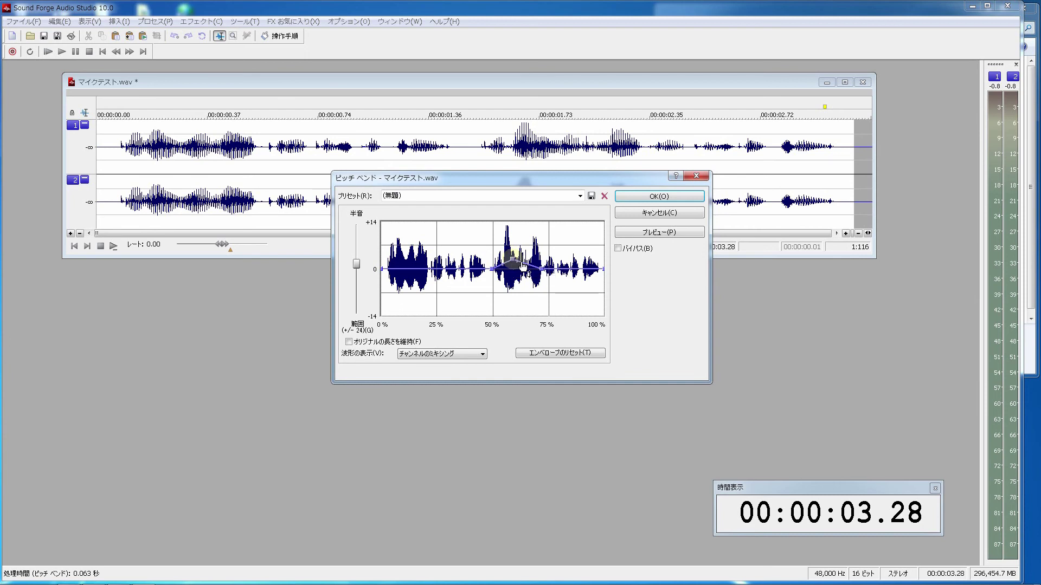
click(620, 232)
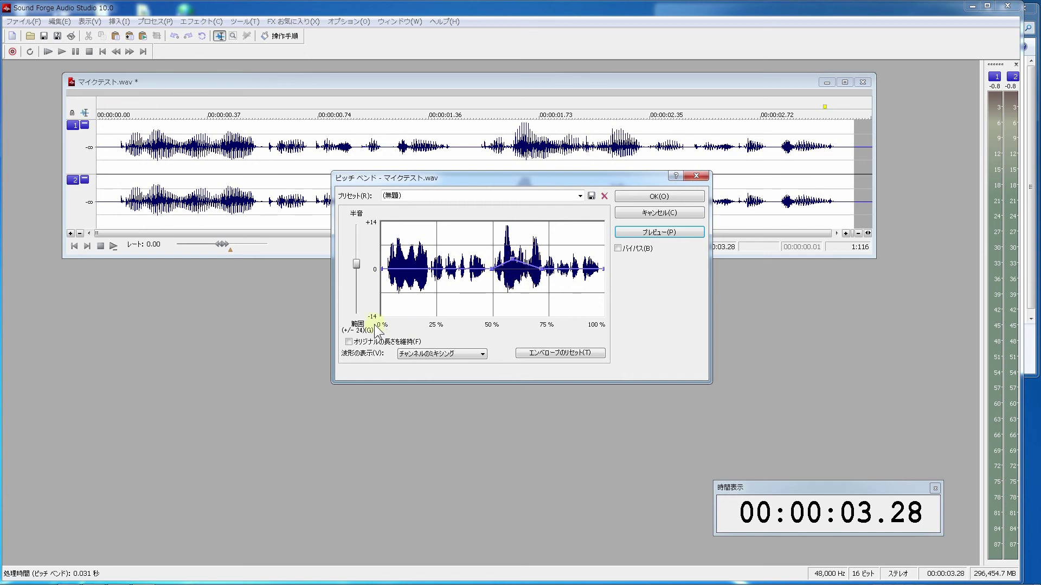
click(348, 342)
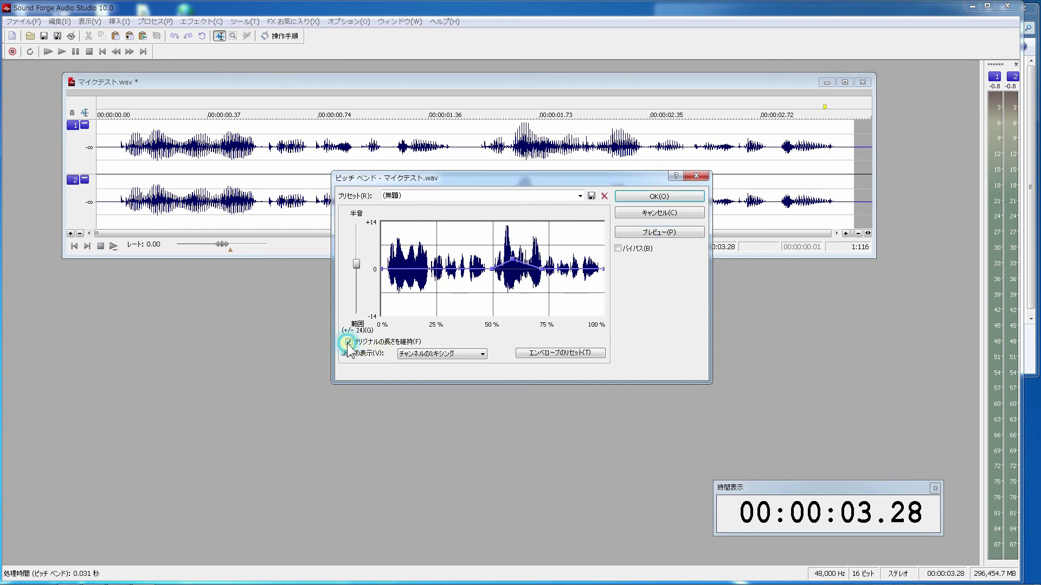
click(645, 233)
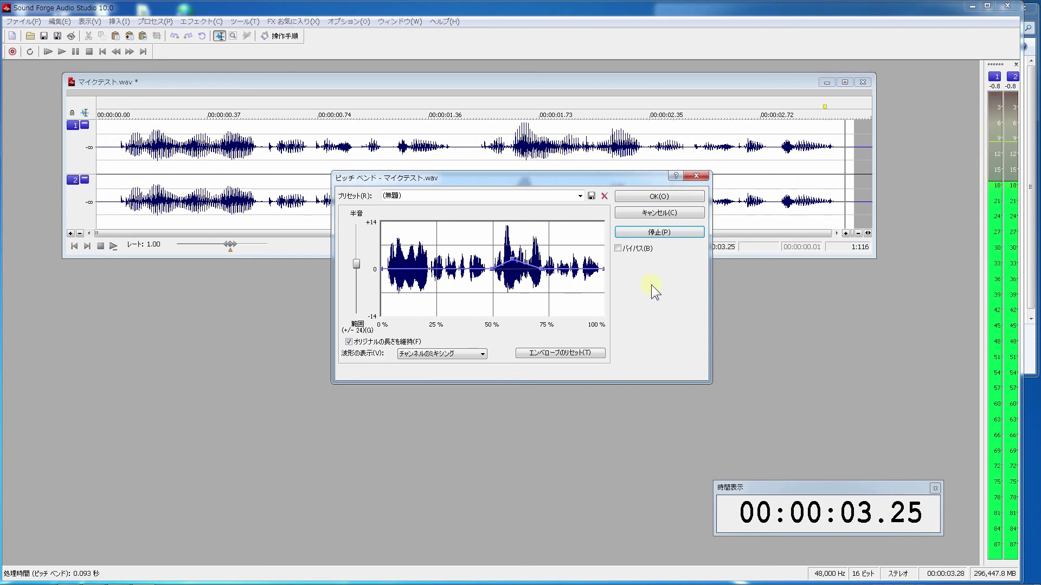
Lower the raised pitch envelope point slightly, preview the sound and cancel the Pitch Bend effect.
click(511, 260)
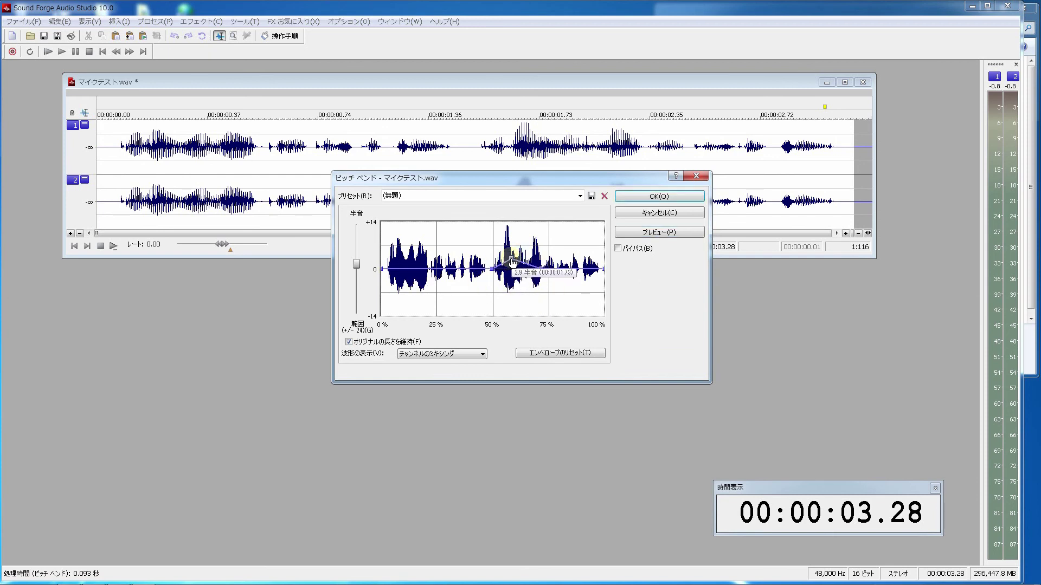
drag(512, 260, 513, 267)
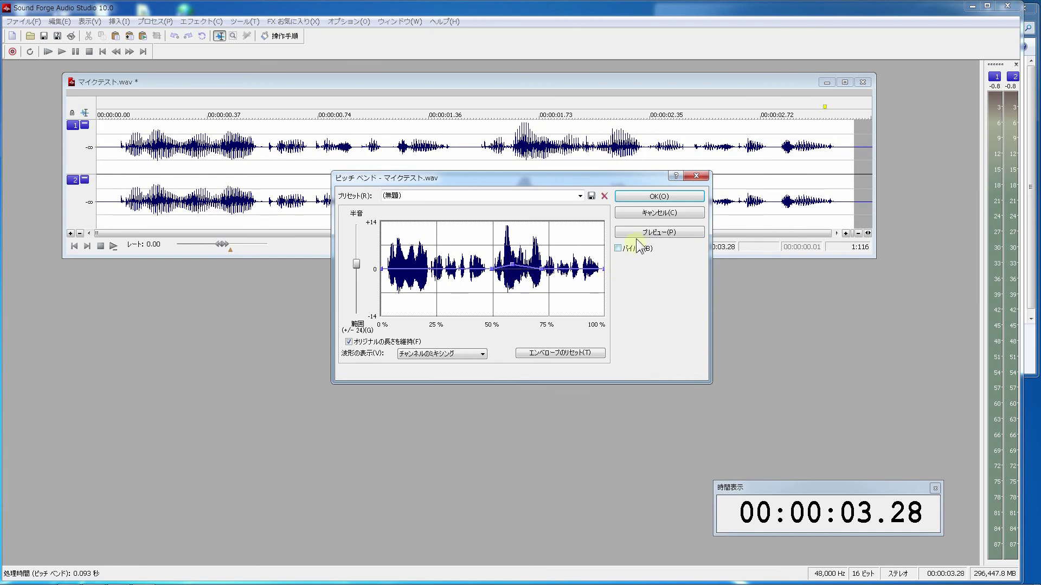
click(636, 233)
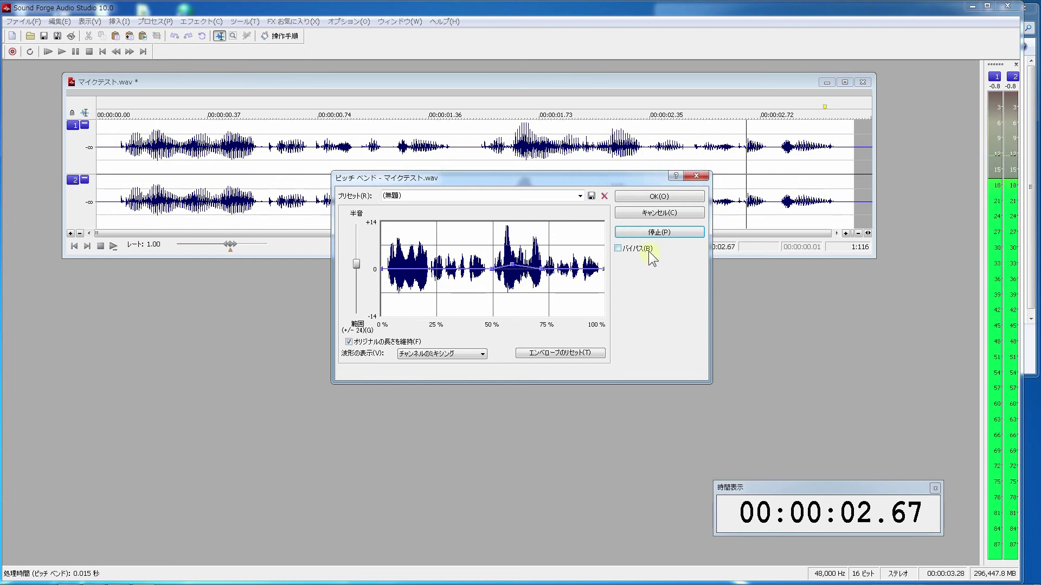
click(641, 235)
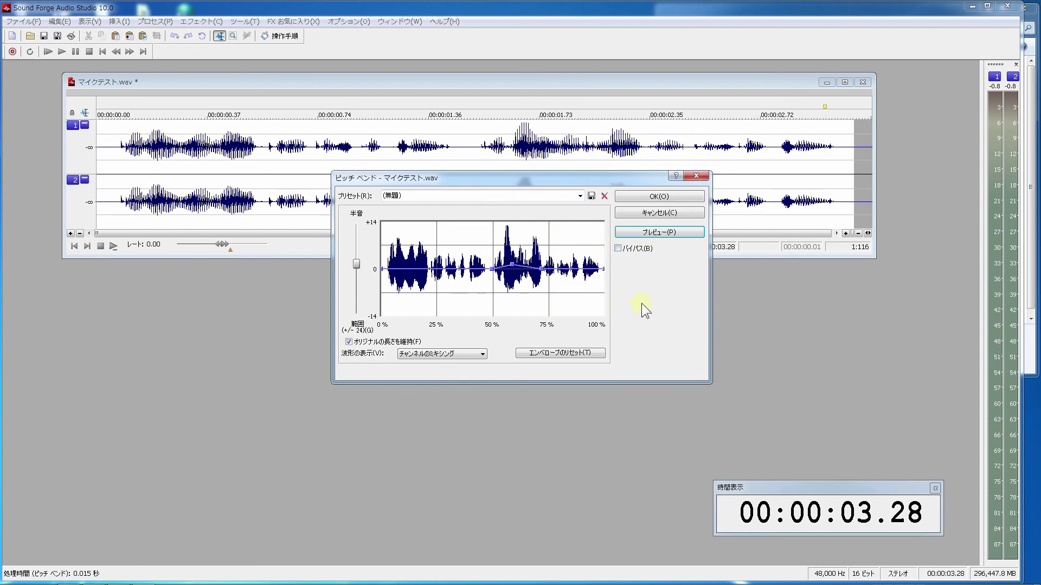
click(659, 215)
Open the Audio Restoration tool, examine its noise and click removal settings, and cancel it.
click(196, 23)
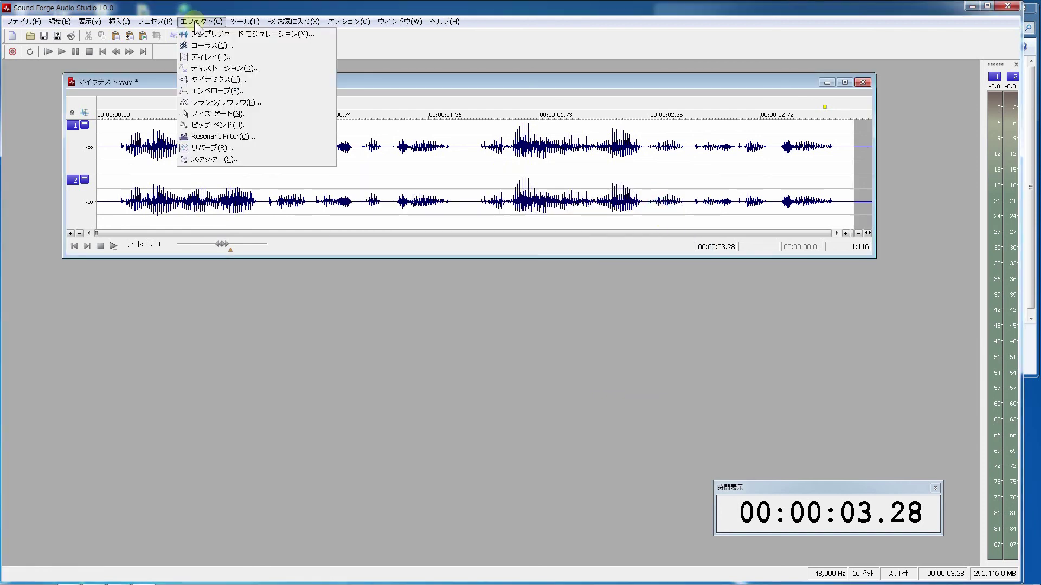
mouse_move(244, 22)
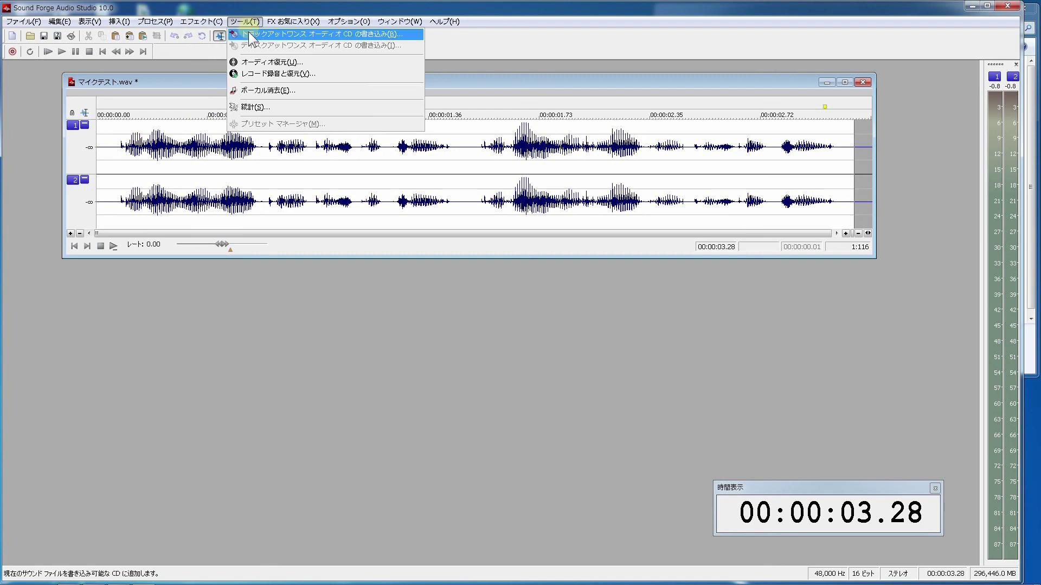
click(260, 63)
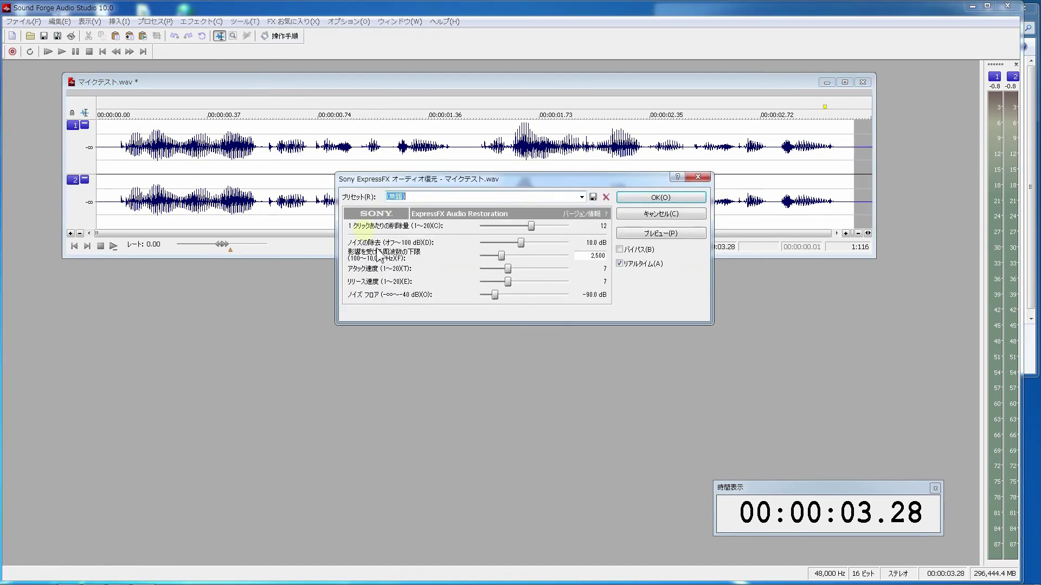
drag(518, 181, 473, 235)
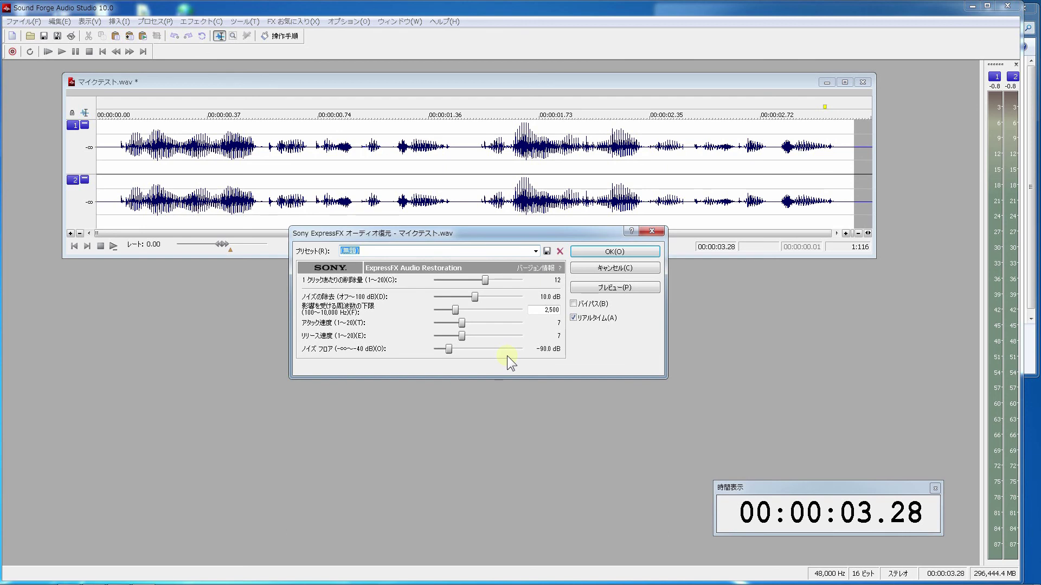
click(638, 266)
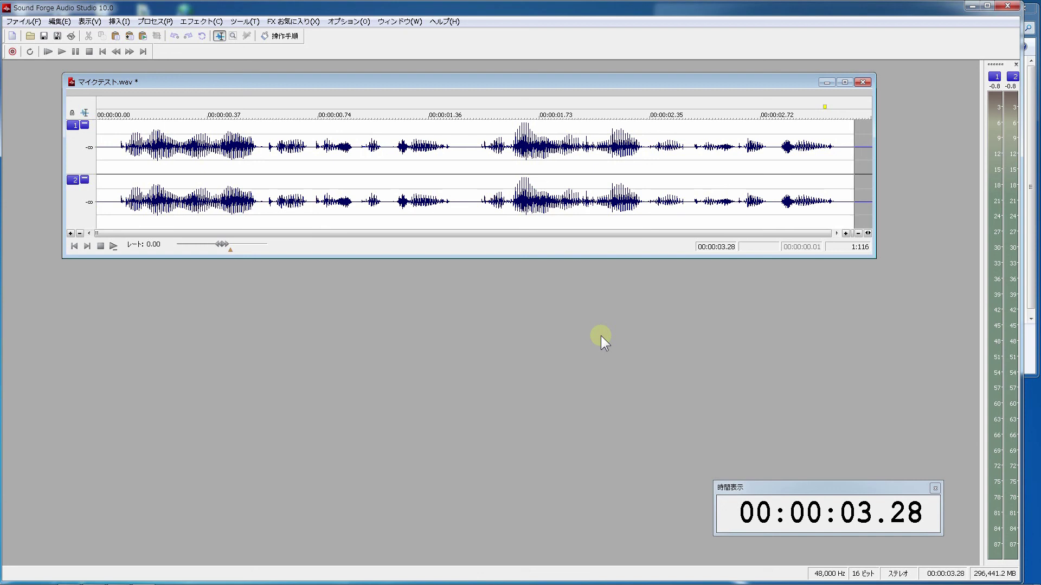
click(154, 21)
click(388, 80)
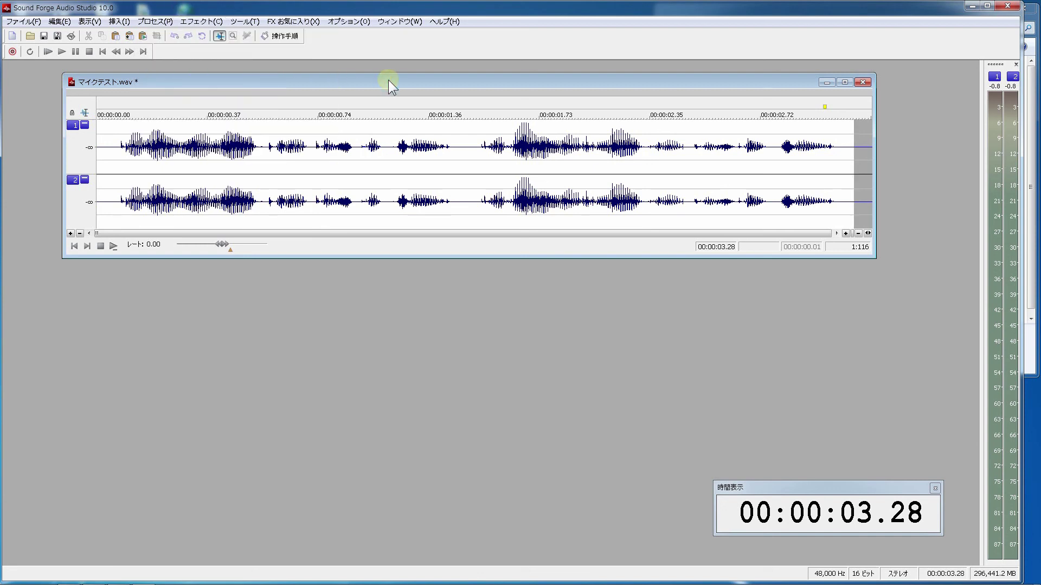